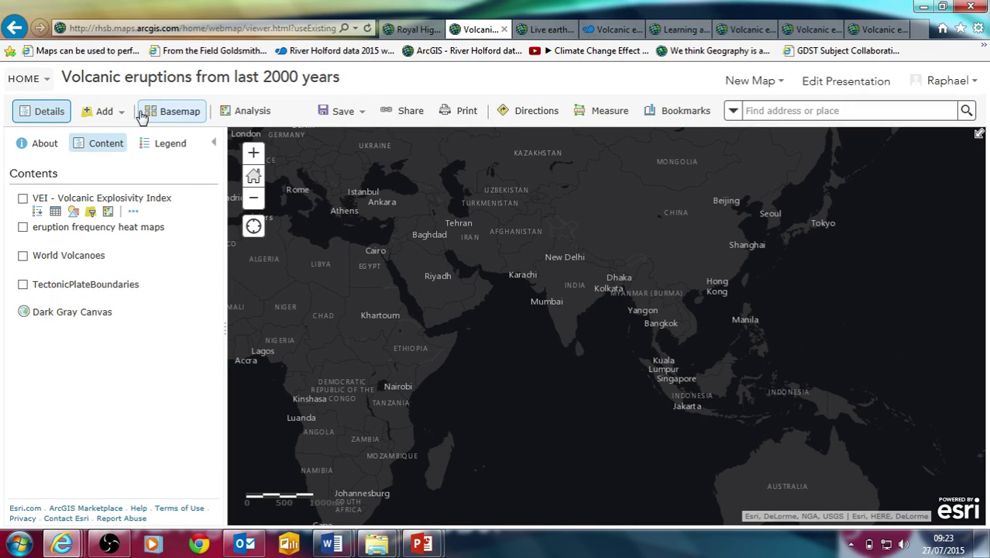
# - Open the basemap gallery over the Dark Gray Canvas volcanic eruptions map
pyautogui.click(168, 114)
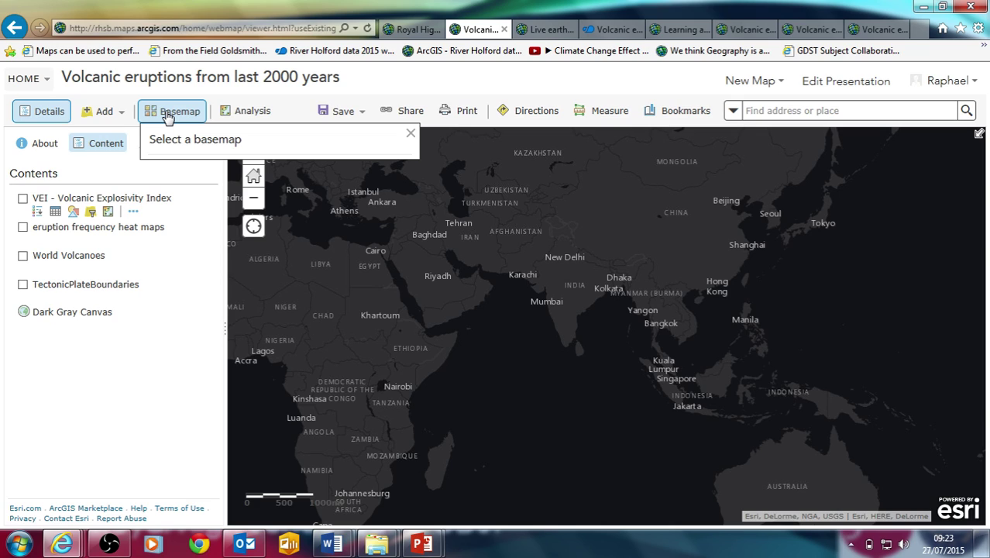
# - Switch the basemap to Oceans and turn on the TectonicPlateBoundaries layer
pyautogui.click(167, 114)
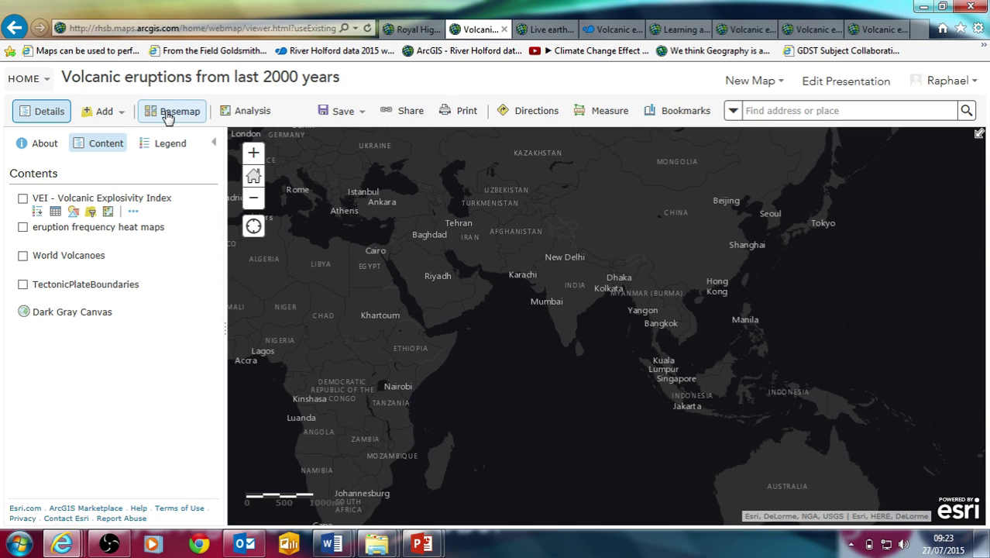
pyautogui.click(167, 114)
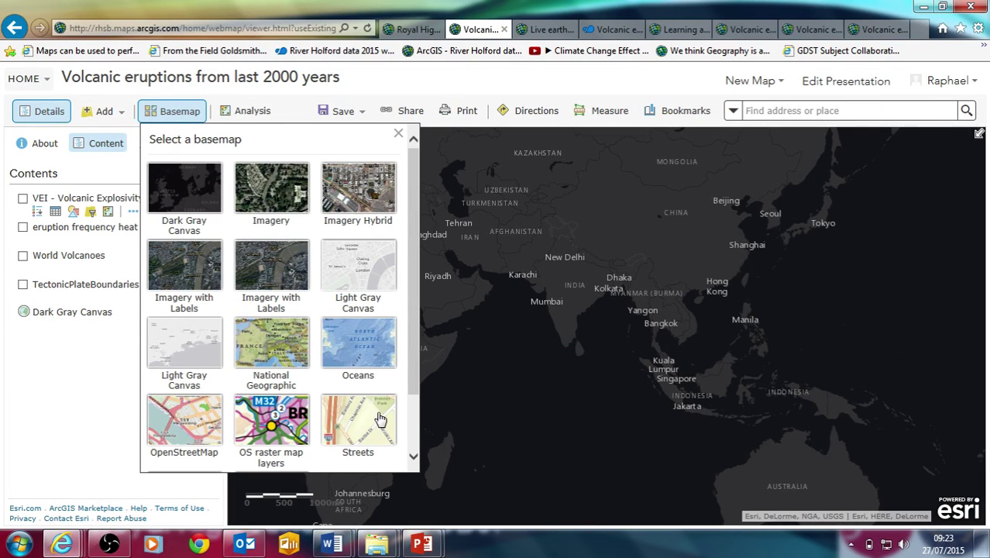
pyautogui.click(380, 347)
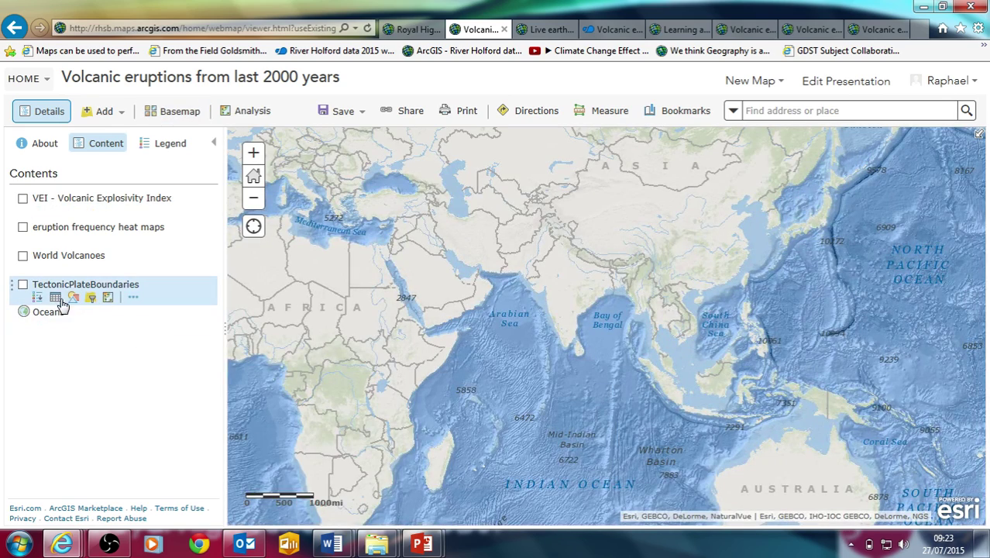
pyautogui.click(22, 286)
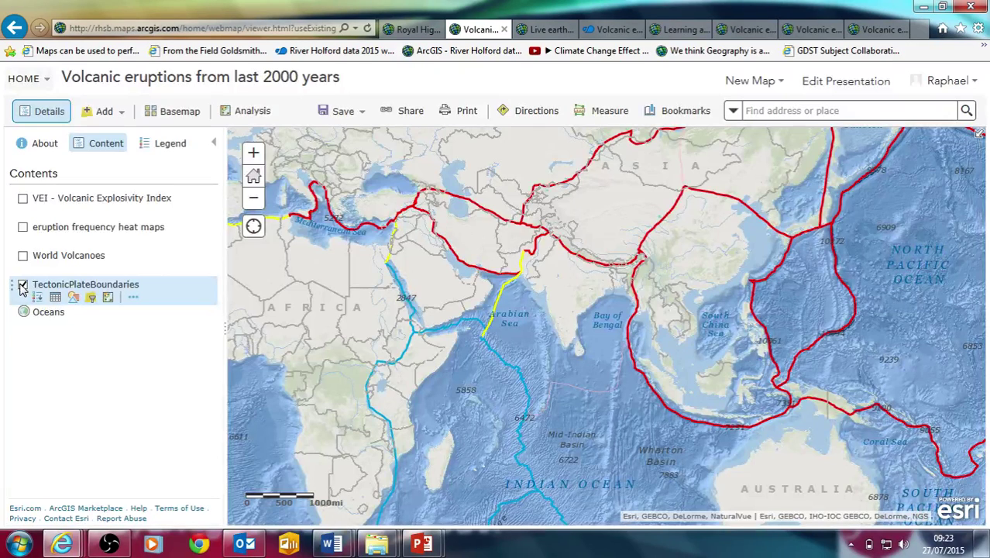
# - Compare the VEI, heat map and World Volcanoes layers, leaving heat maps and tectonic boundaries shown
pyautogui.click(23, 286)
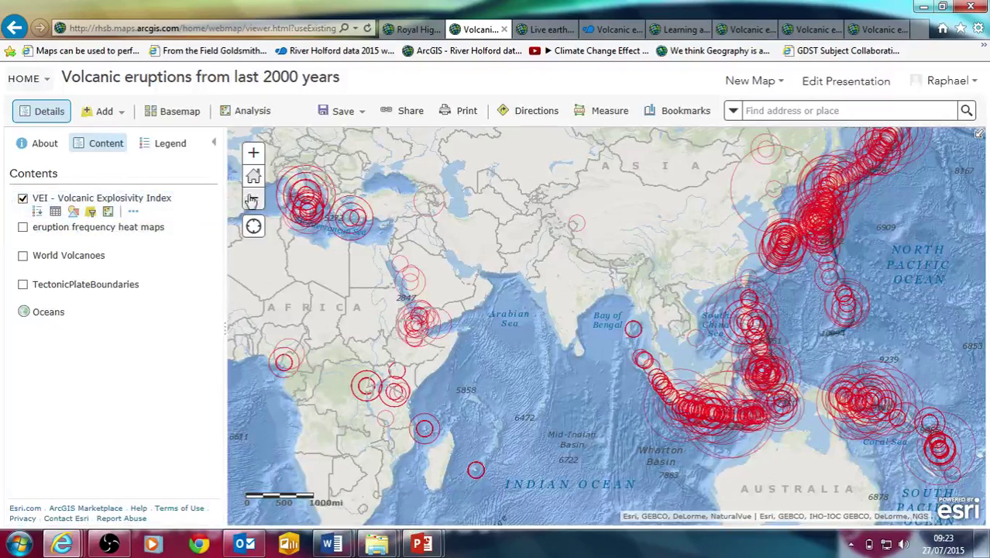
pyautogui.click(23, 198)
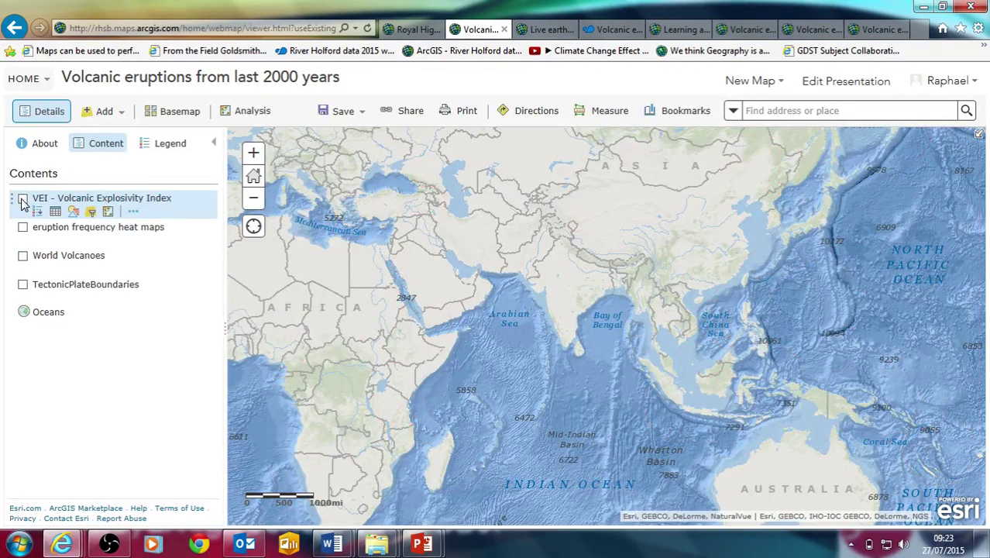
pyautogui.click(23, 228)
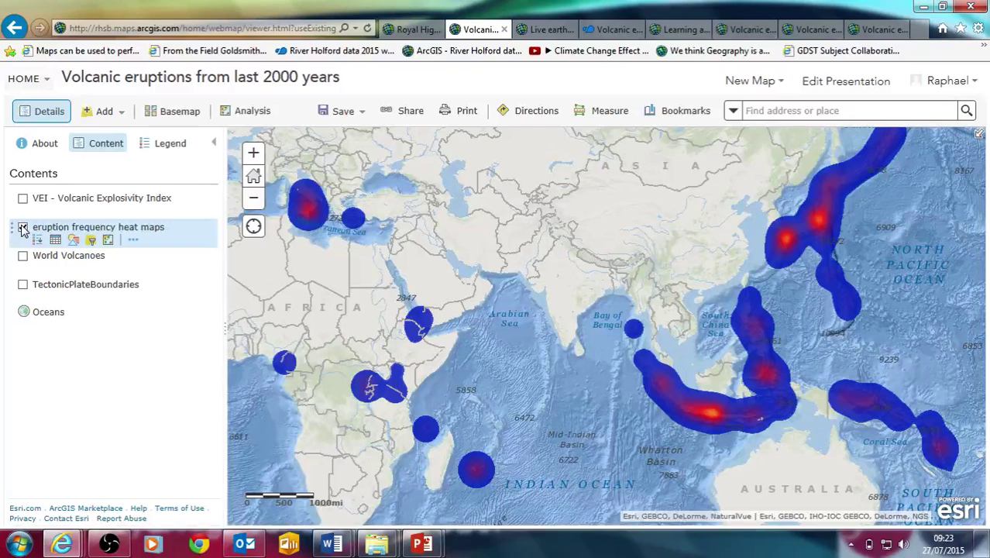
pyautogui.click(22, 228)
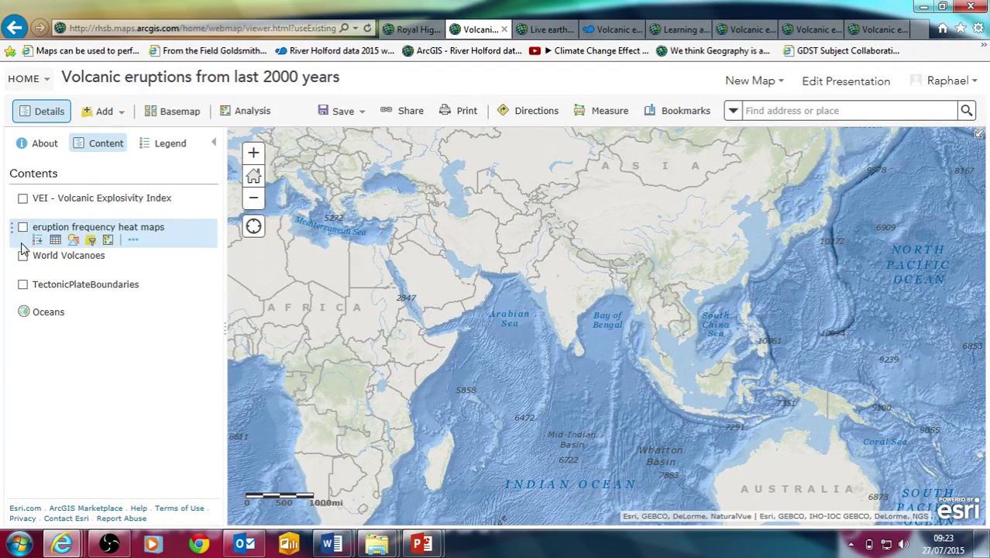
pyautogui.click(23, 256)
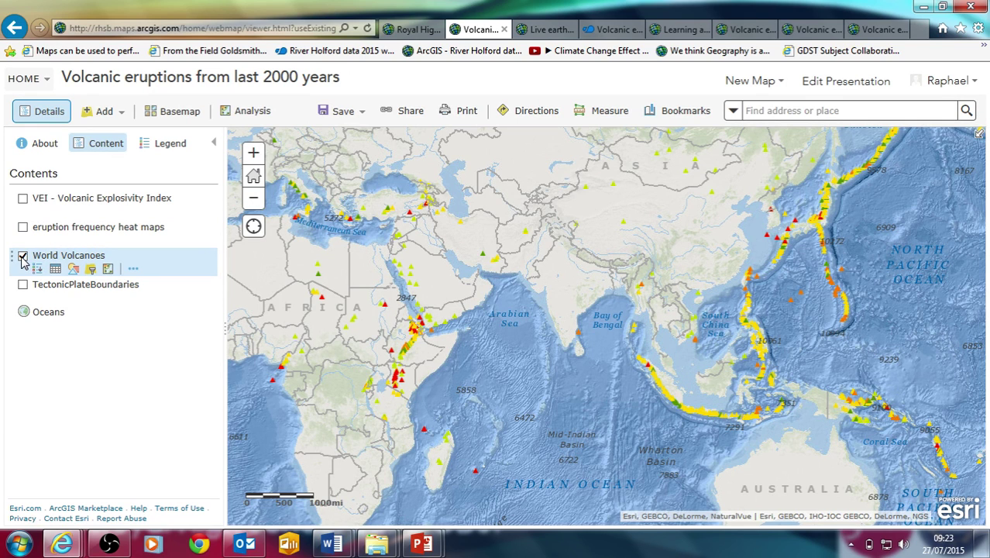
pyautogui.click(23, 256)
pyautogui.click(22, 285)
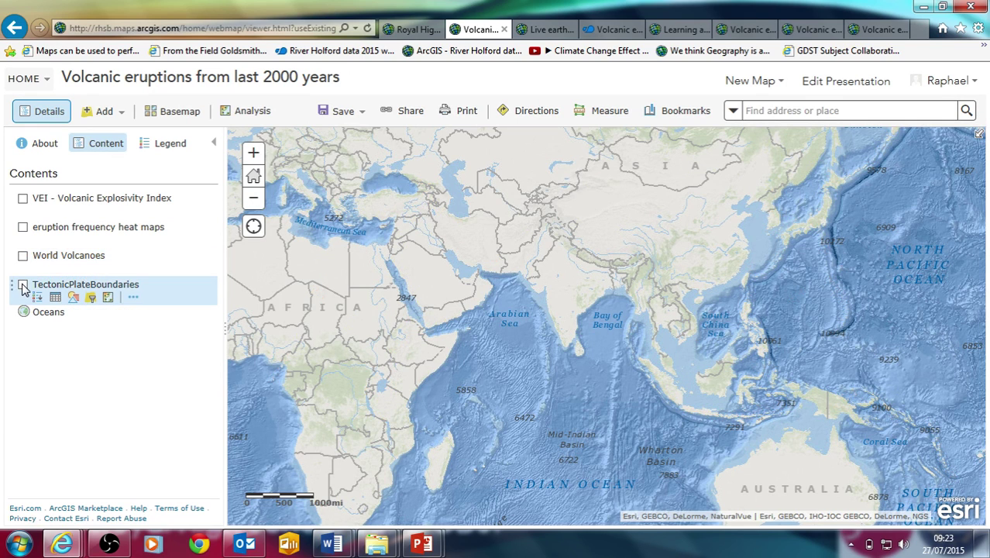
pyautogui.click(23, 227)
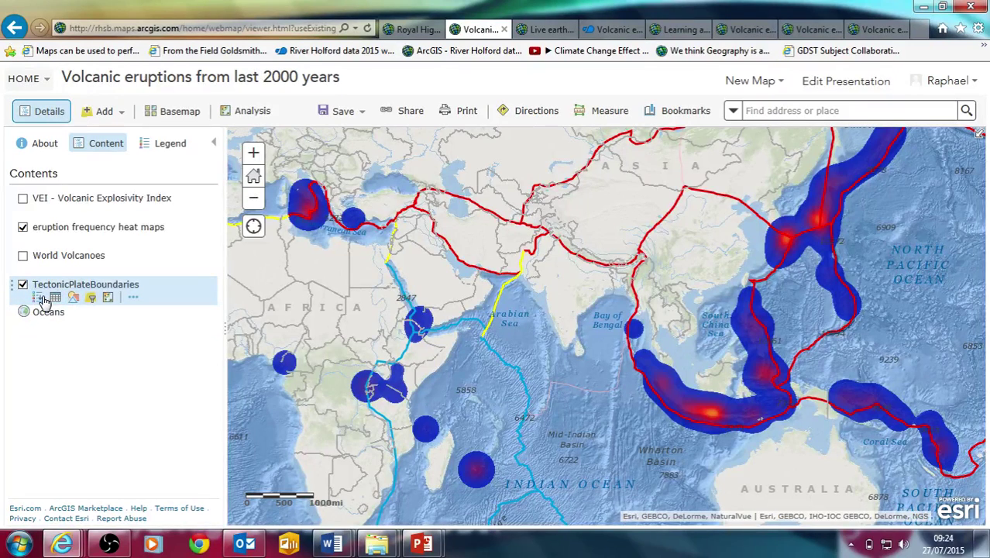
# - Expand and collapse the TectonicPlateBoundaries legend, view the Legend tab, then return to layers
pyautogui.click(40, 299)
pyautogui.click(40, 299)
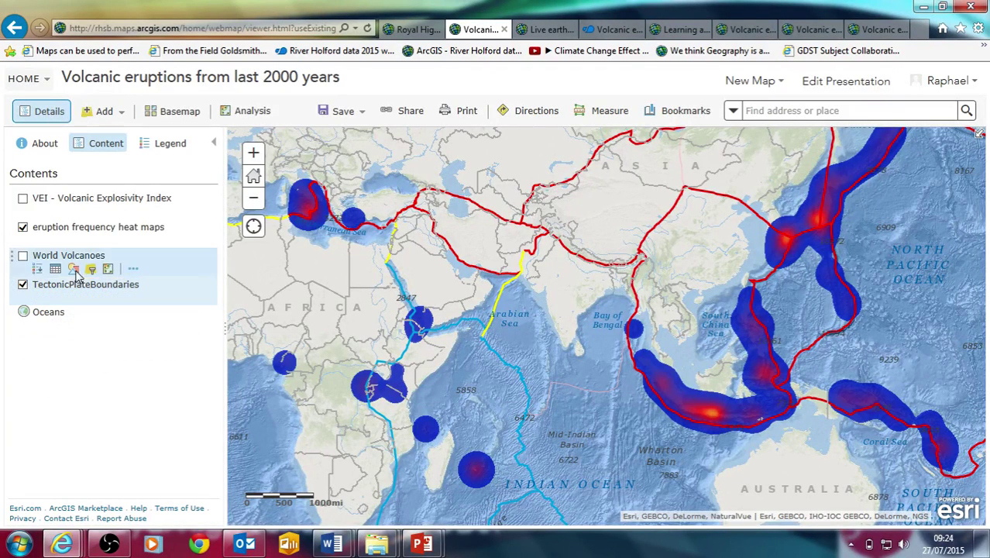
pyautogui.click(160, 150)
pyautogui.click(117, 152)
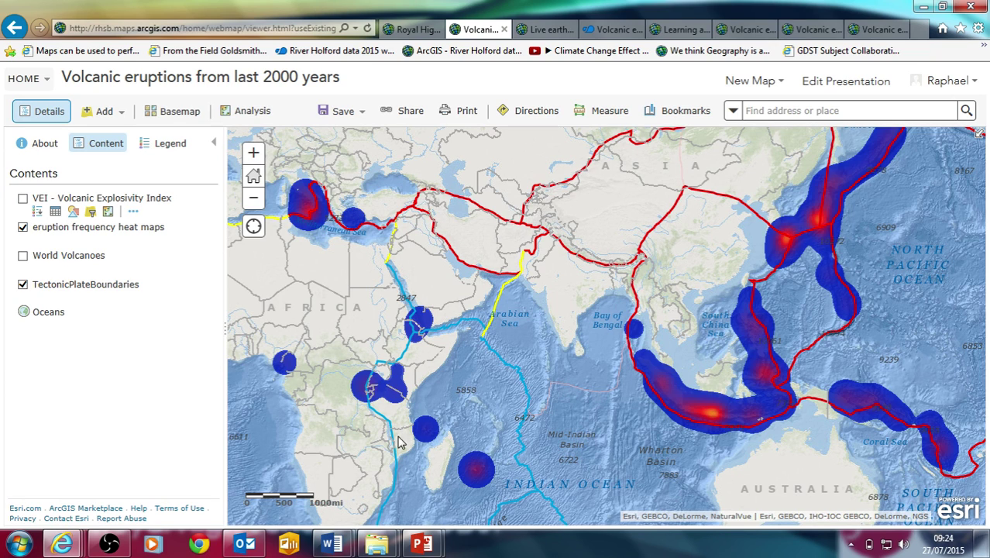
# - Explore the Live earthquakes example app's legend, layer list, basemap gallery and map description
pyautogui.click(534, 31)
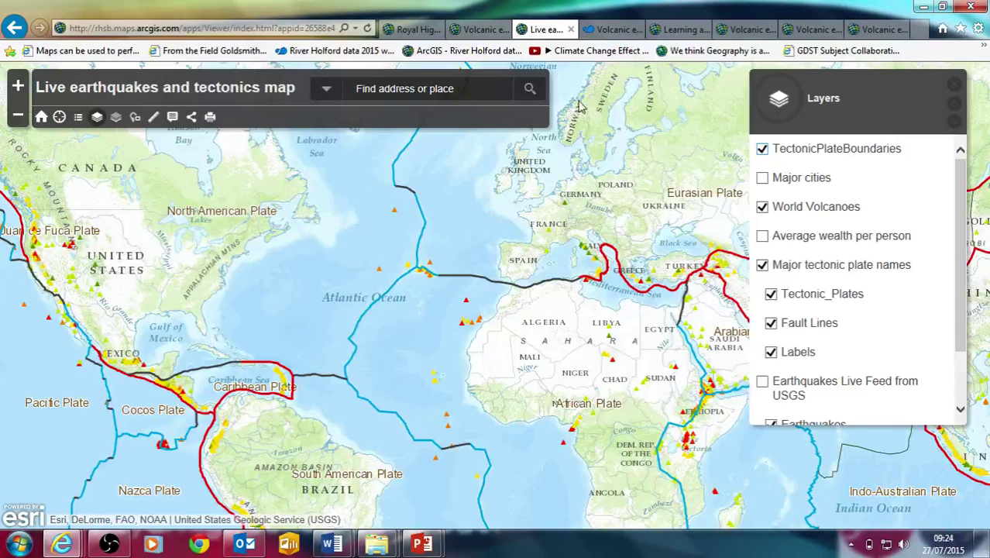
pyautogui.click(77, 117)
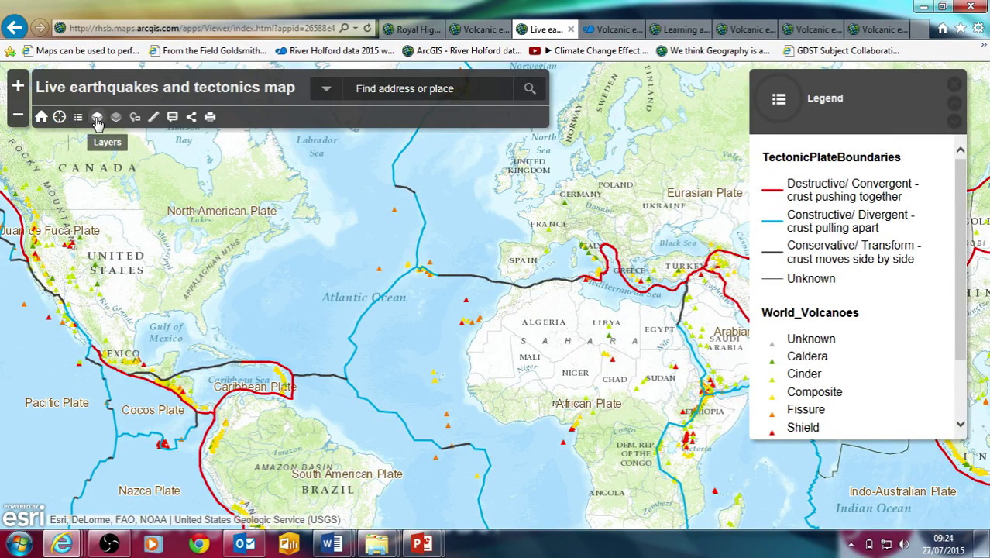
pyautogui.click(97, 118)
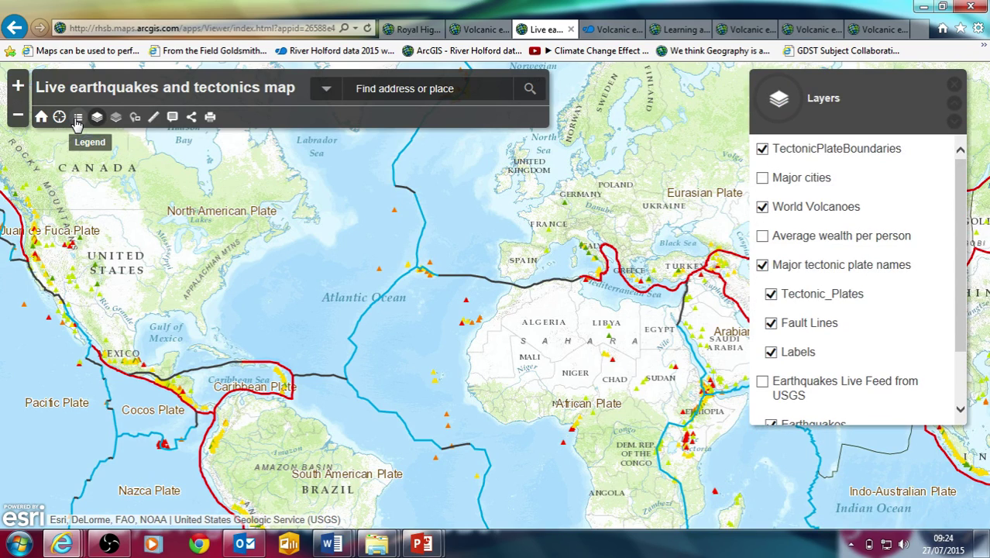
pyautogui.click(78, 118)
pyautogui.click(97, 119)
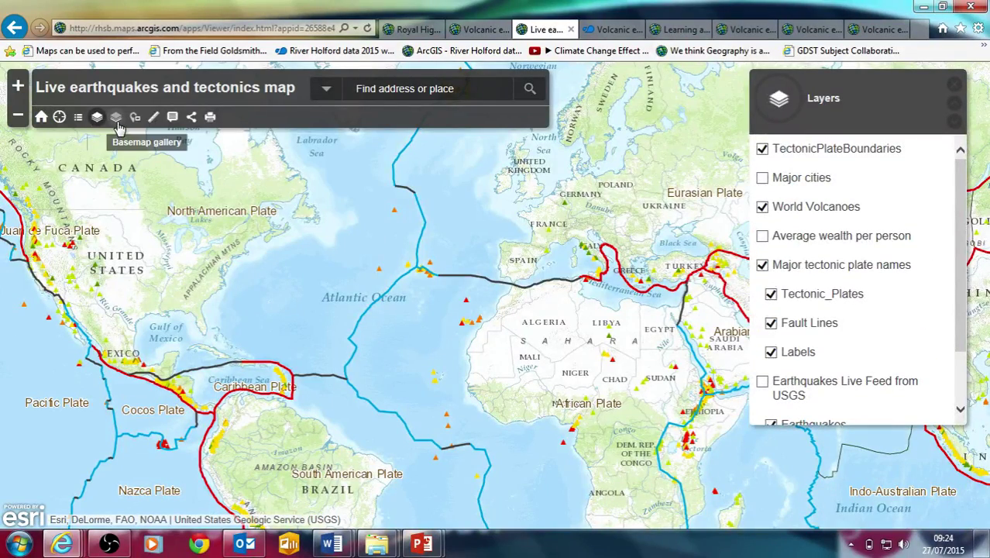
pyautogui.click(117, 120)
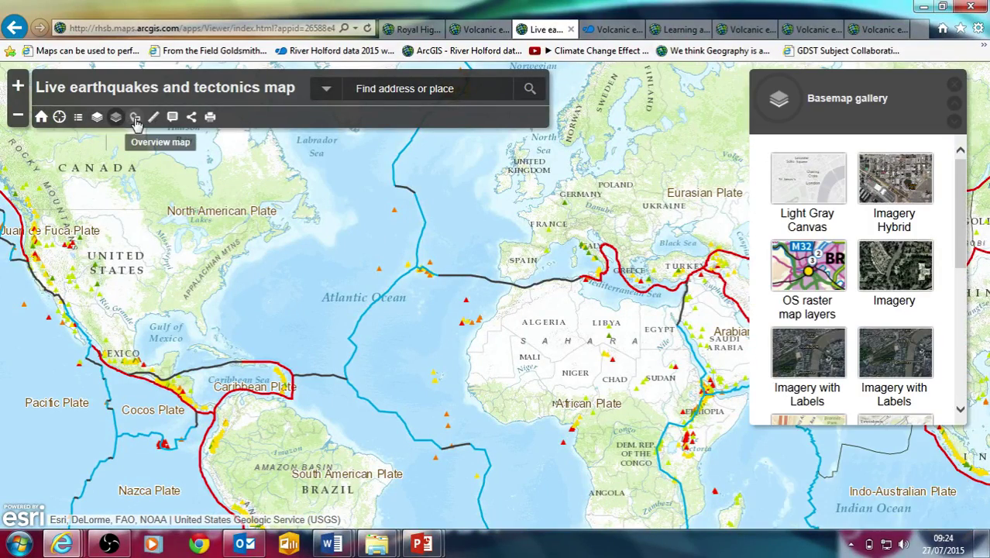
pyautogui.click(173, 118)
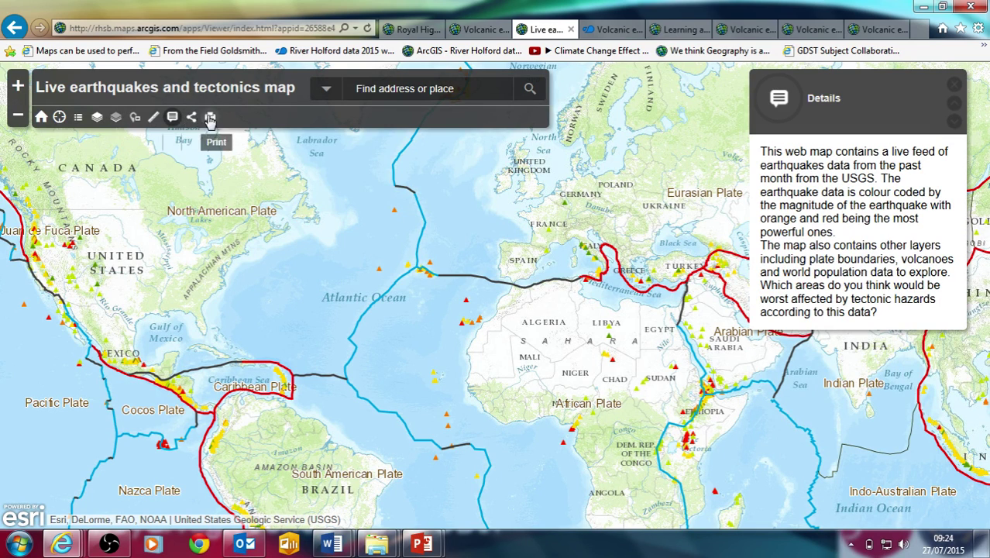
pyautogui.click(98, 119)
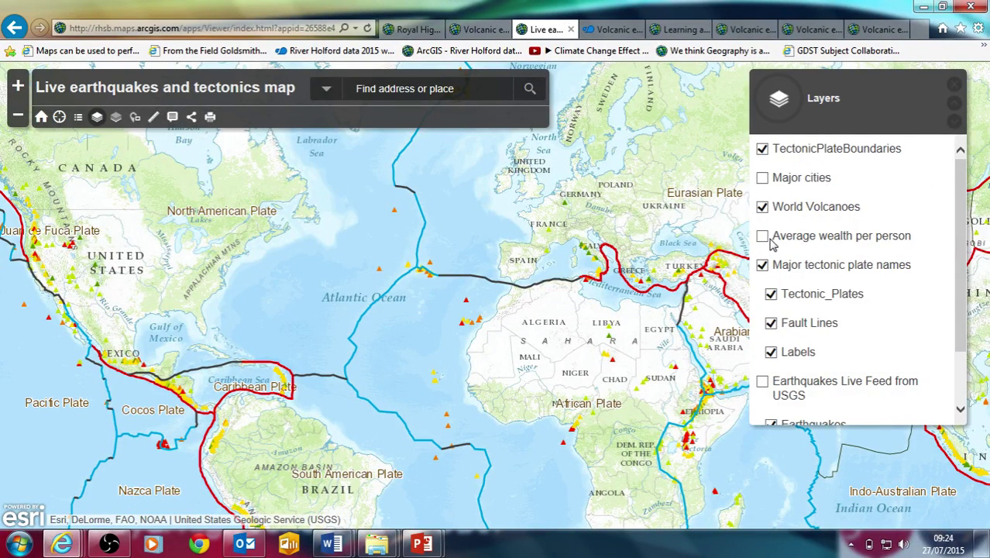
# - Turn the Major cities layer on and off, then go back to the volcanic eruptions map
pyautogui.click(763, 179)
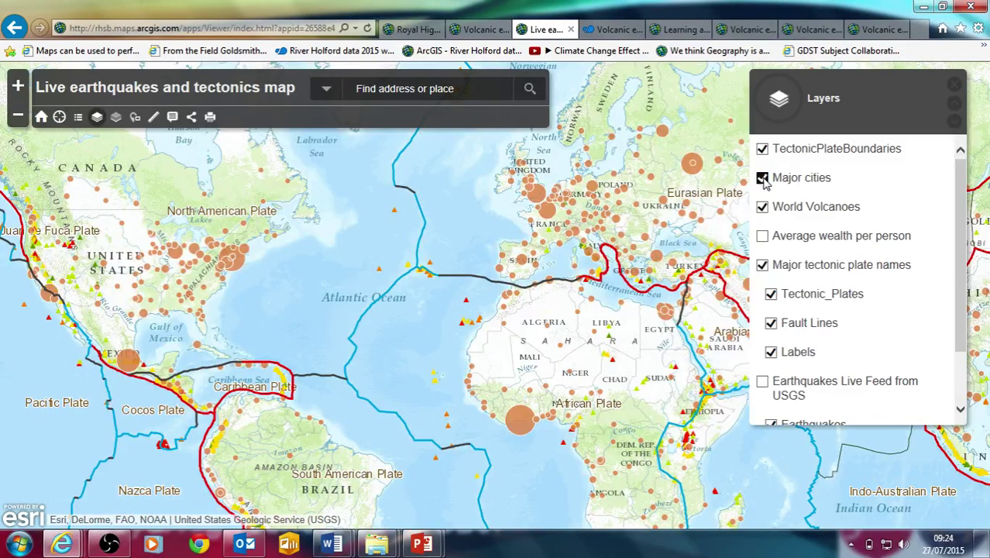
pyautogui.click(763, 178)
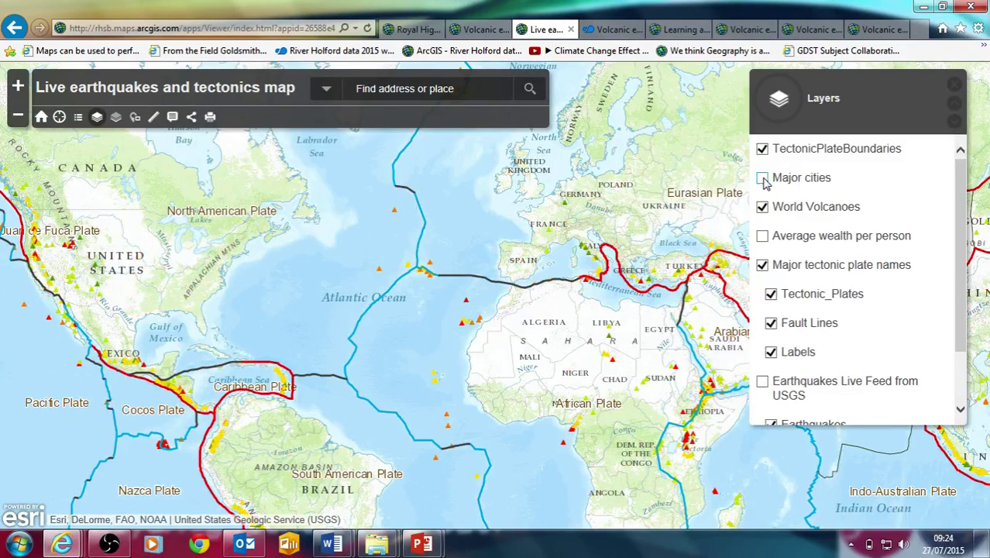
pyautogui.click(480, 29)
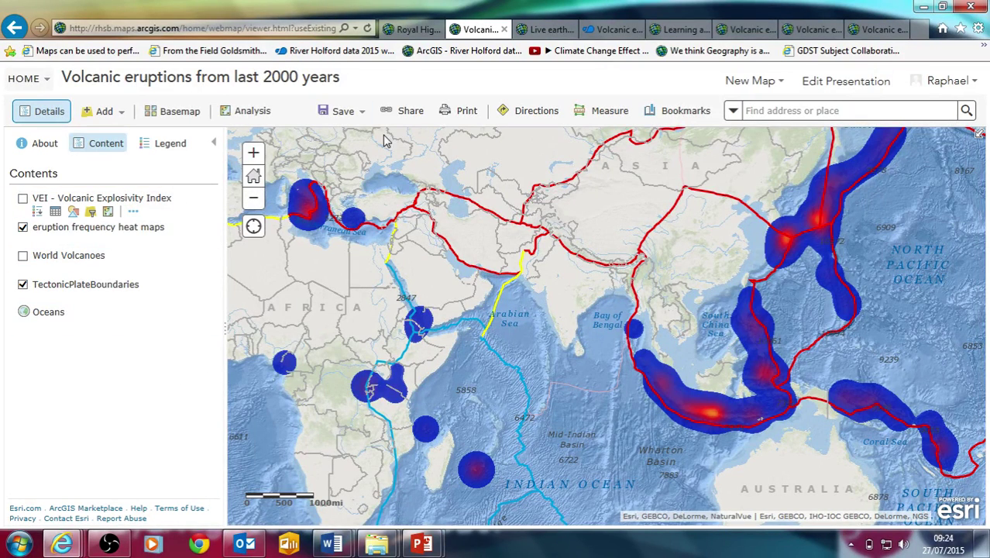
# - Glance at the Save menu, then bring up the map's Share options
pyautogui.moveTo(147, 288)
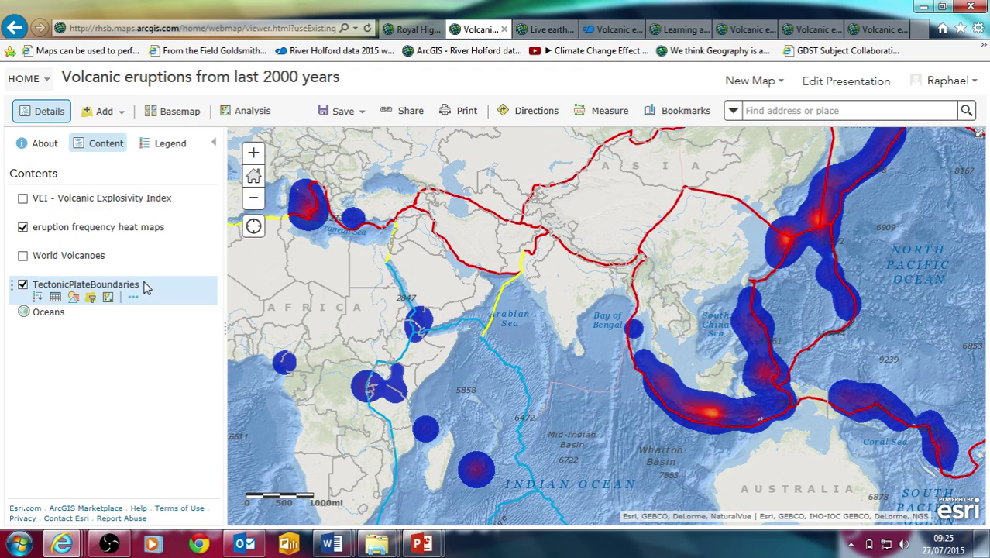
pyautogui.moveTo(111, 218)
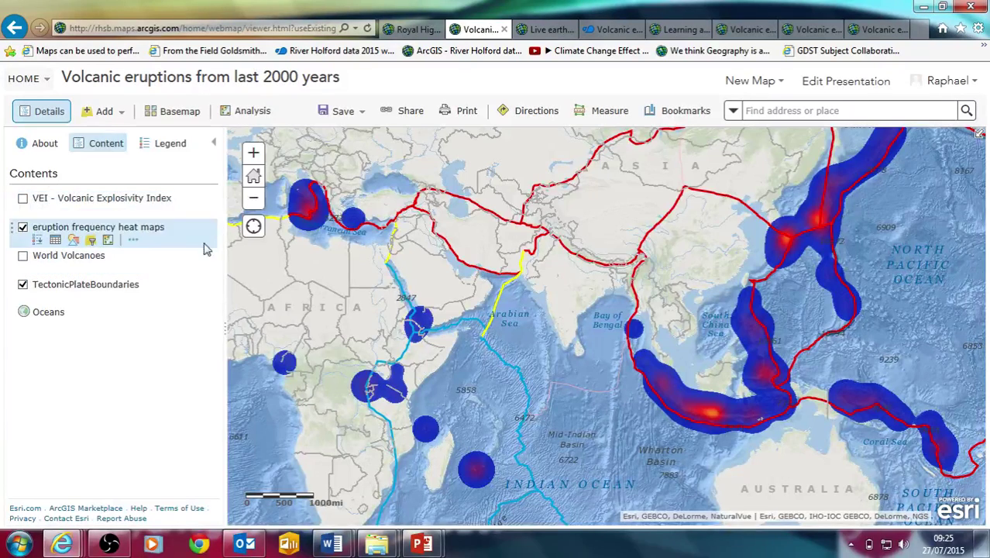
pyautogui.click(359, 113)
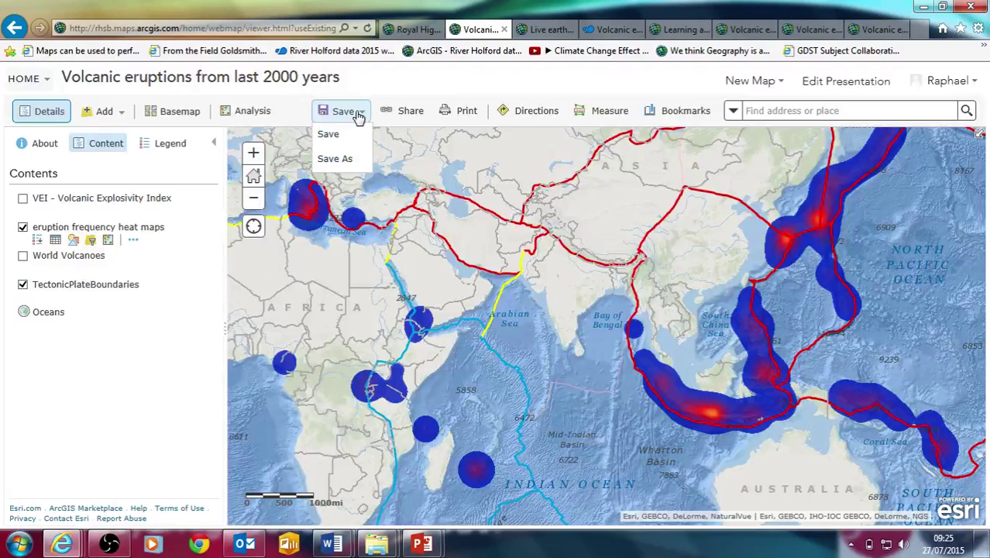
pyautogui.click(196, 353)
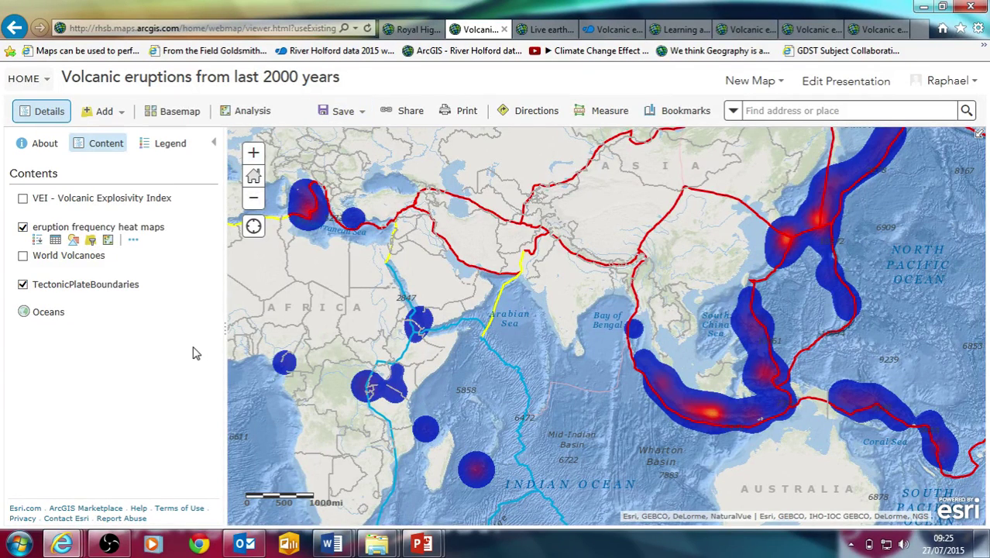
pyautogui.click(412, 111)
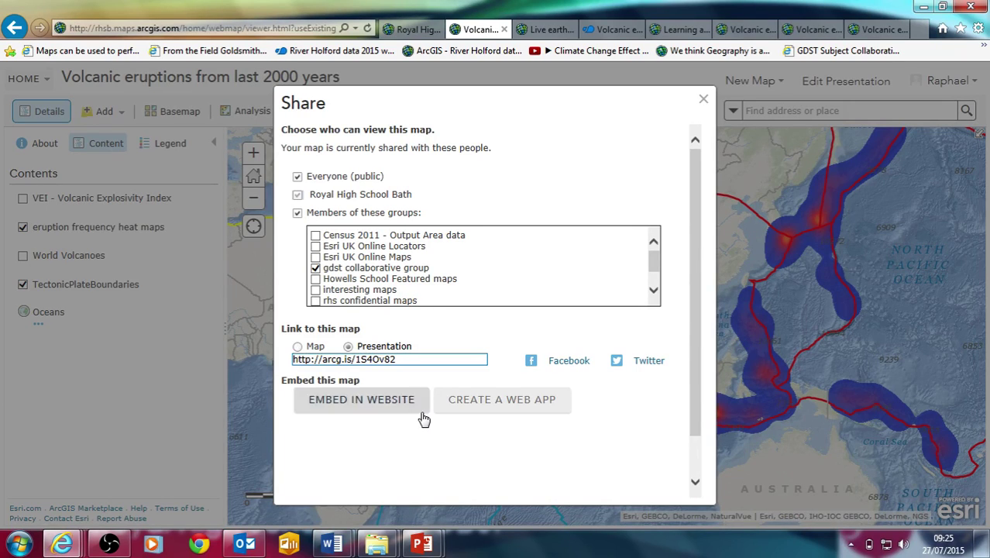
# - Create a web app from the map, choosing the Basic Viewer template after browsing templates
pyautogui.click(502, 402)
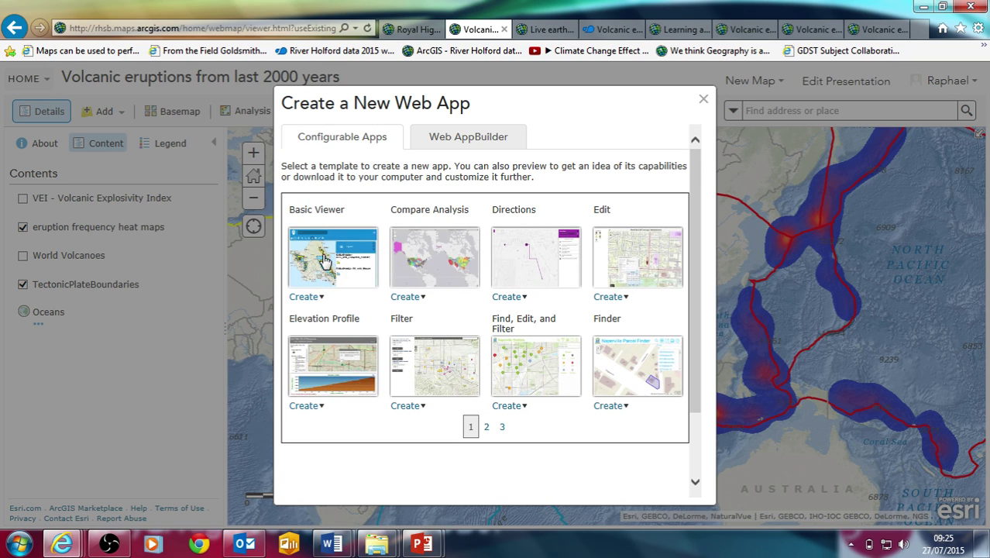
pyautogui.click(487, 427)
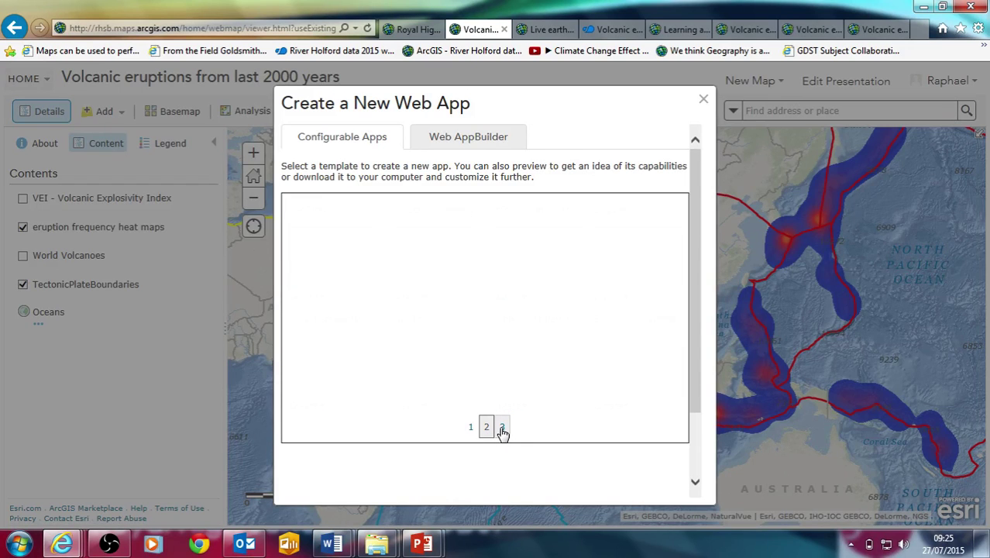
pyautogui.click(470, 427)
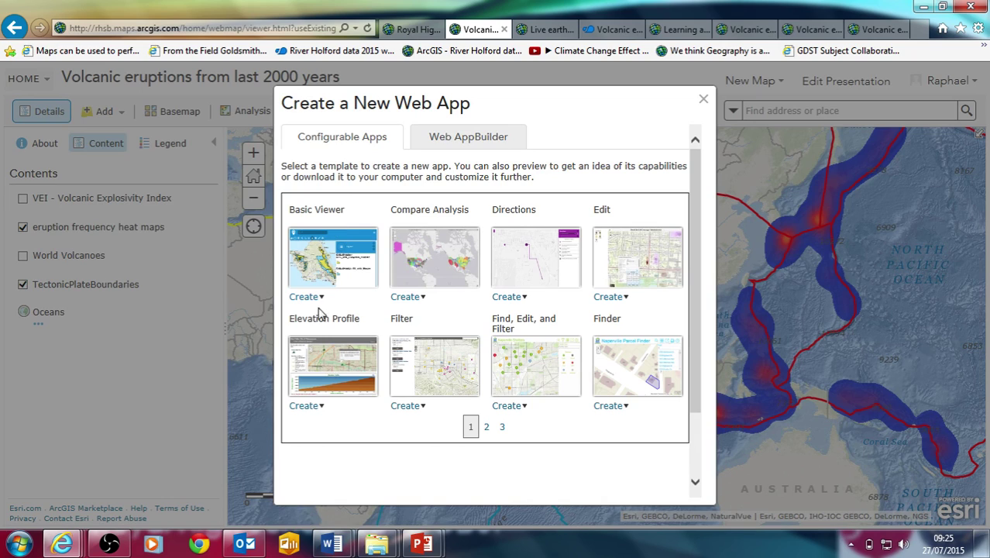
pyautogui.click(307, 297)
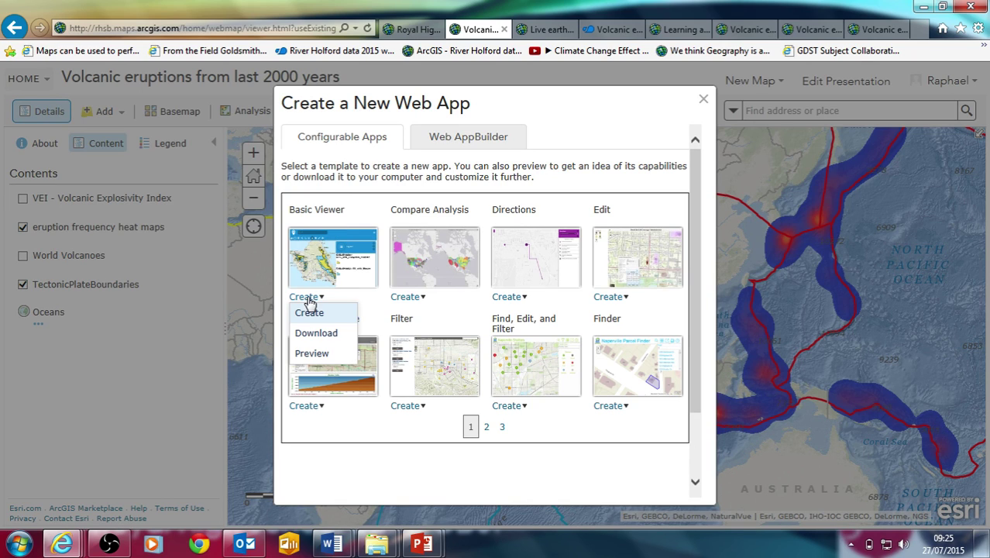
pyautogui.click(314, 315)
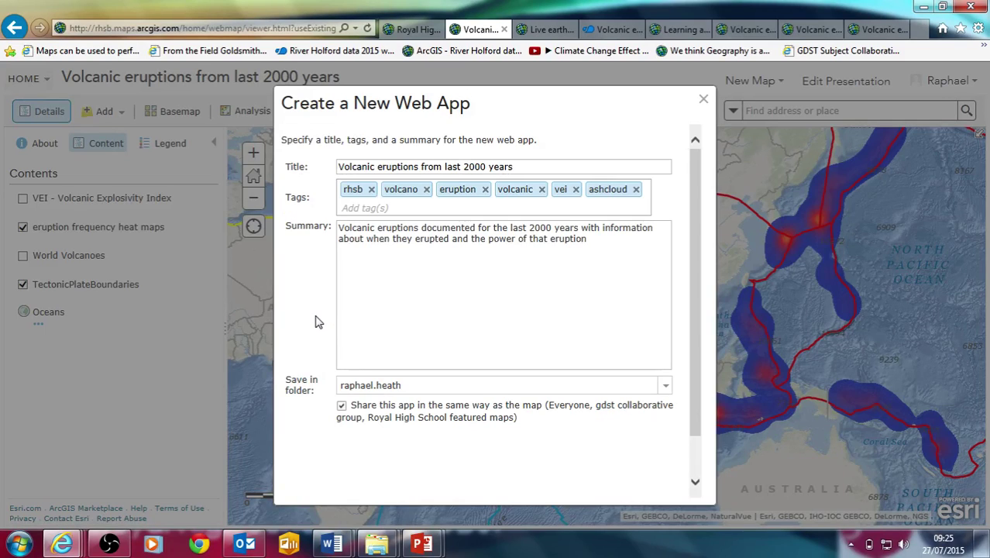
# - Retitle the app 'test viewer app' and set the summary to 'test viewer app for tutorial'
pyautogui.moveTo(524, 169); pyautogui.dragTo(338, 167)
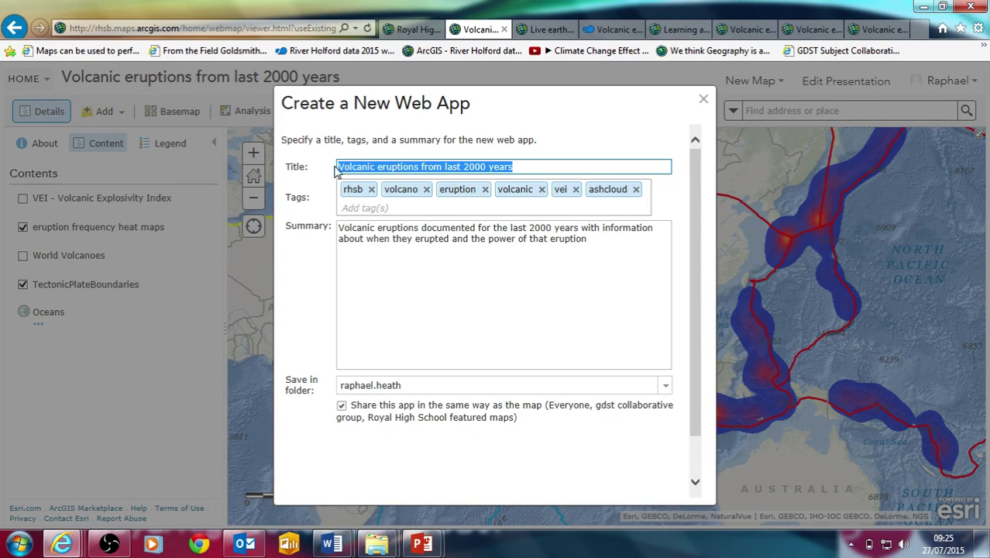
pyautogui.write('test')
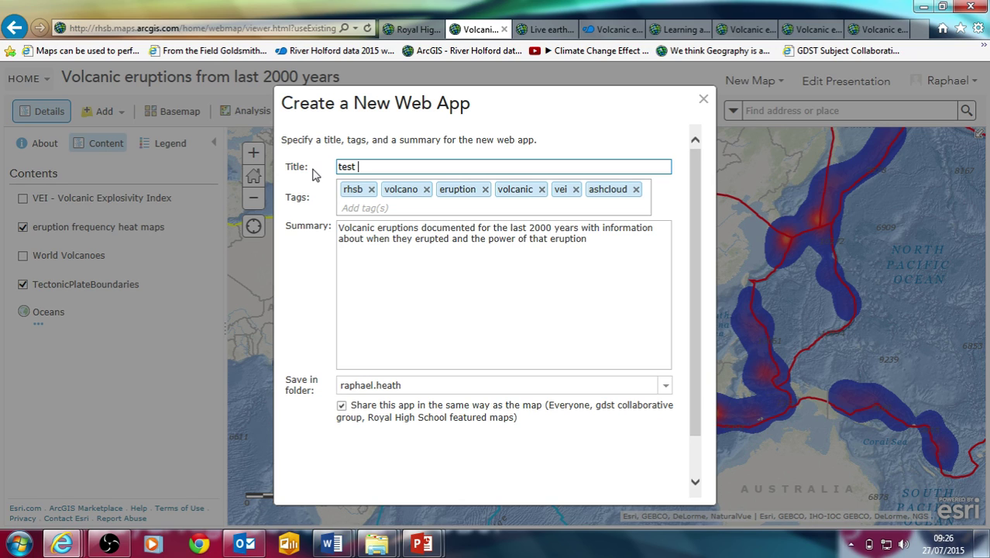
pyautogui.write(' viewer app')
pyautogui.moveTo(599, 247); pyautogui.dragTo(335, 225)
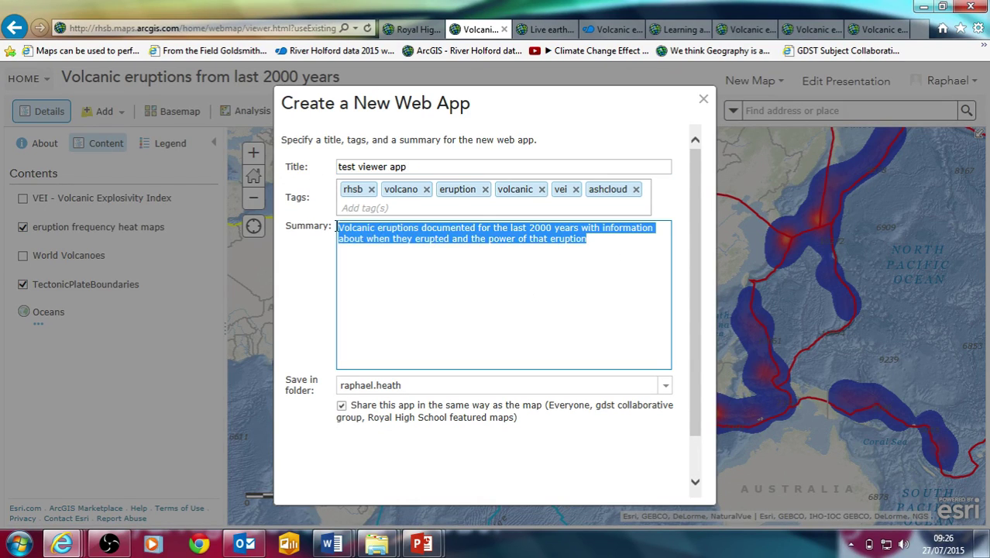
pyautogui.write('t')
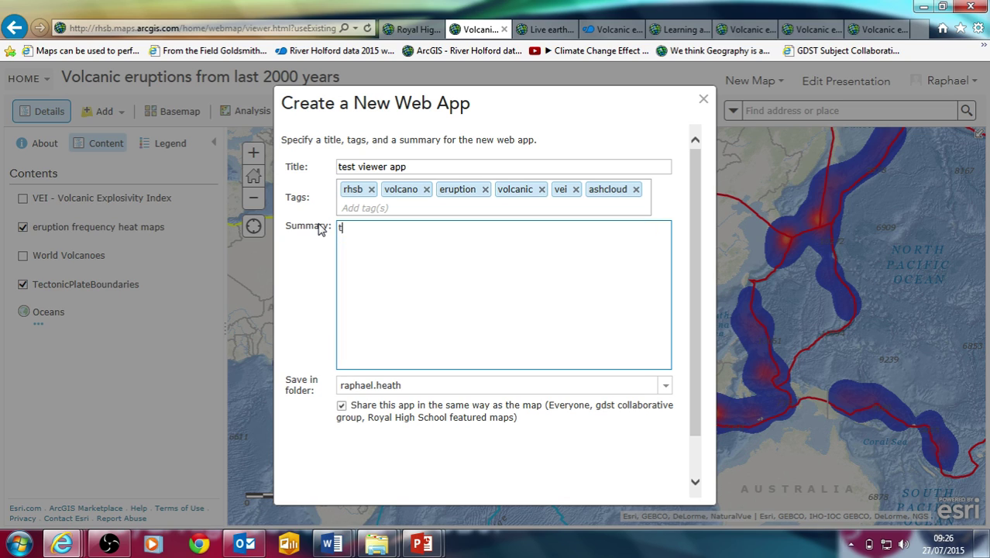
pyautogui.write('est viewer app for tutorial')
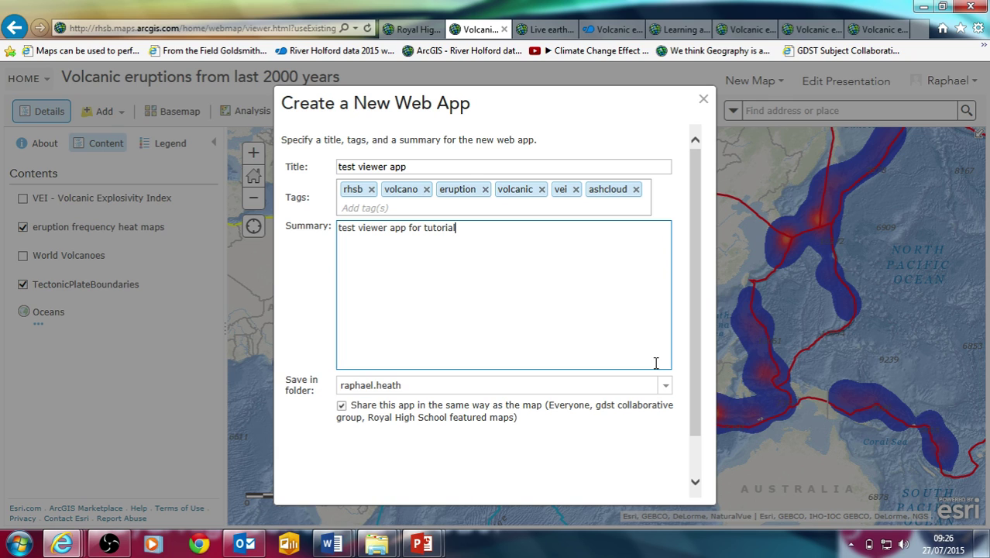
# - Save the app into the test folder and publish it with Done
pyautogui.click(663, 386)
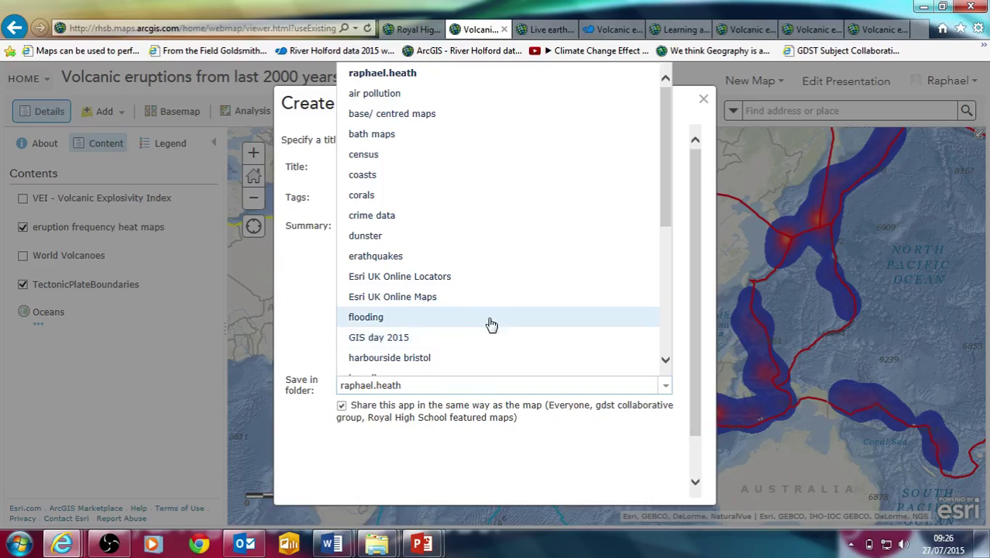
pyautogui.moveTo(663, 220); pyautogui.dragTo(658, 297)
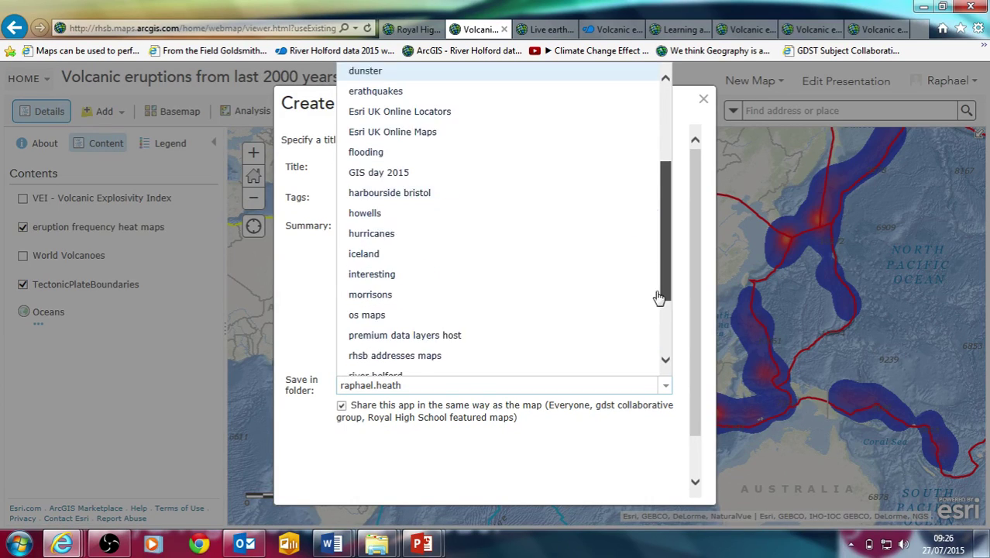
pyautogui.scroll(-1, 650, 317)
pyautogui.scroll(-1, 581, 279)
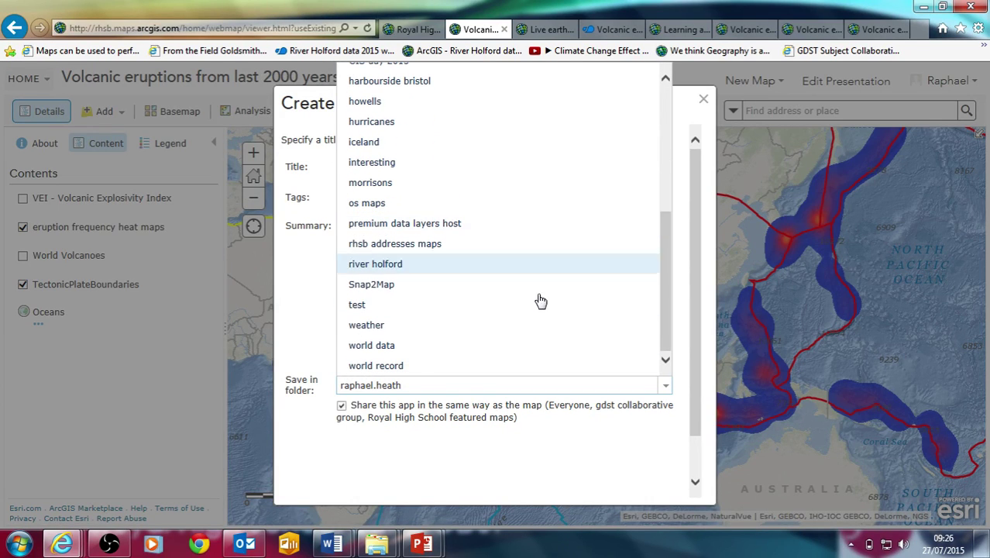
pyautogui.click(401, 310)
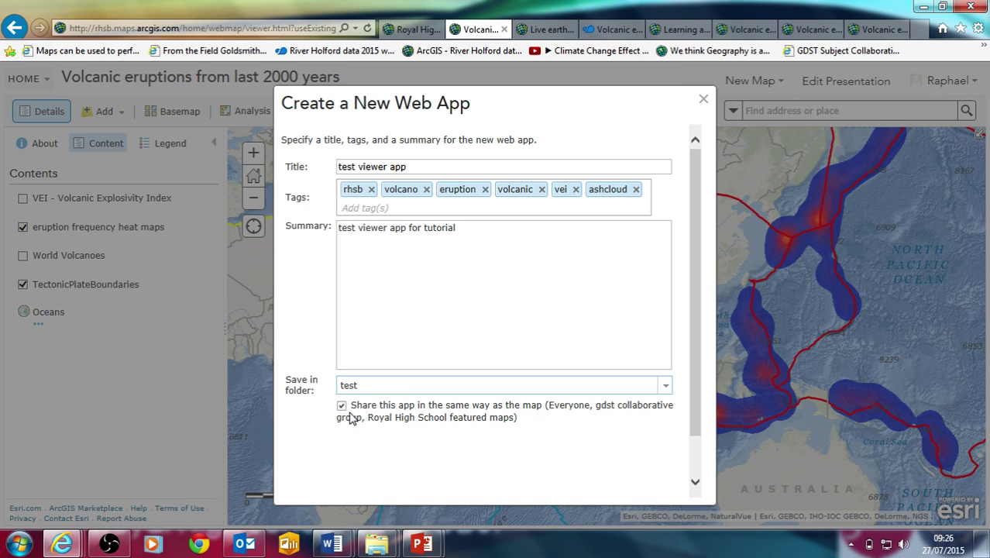
pyautogui.scroll(-1, 698, 408)
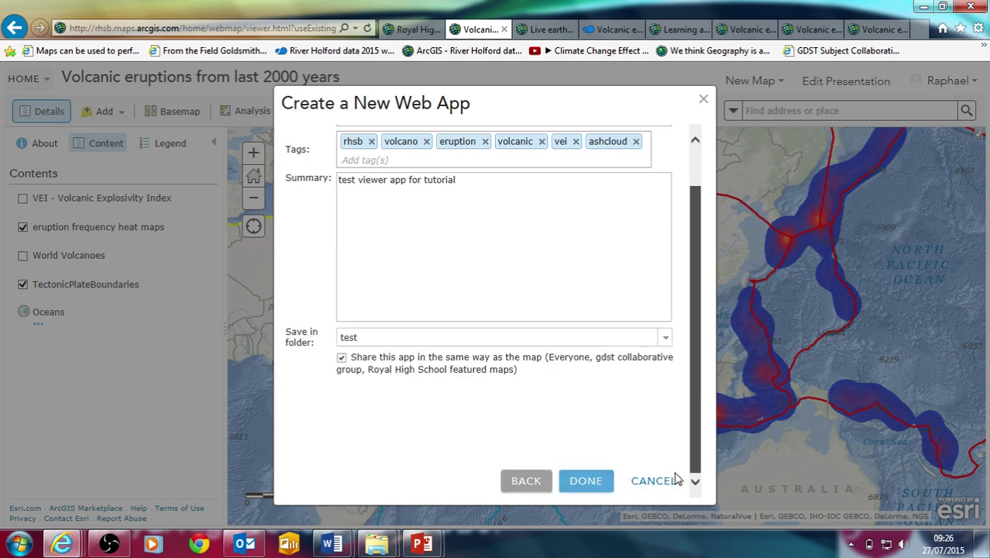
pyautogui.click(597, 483)
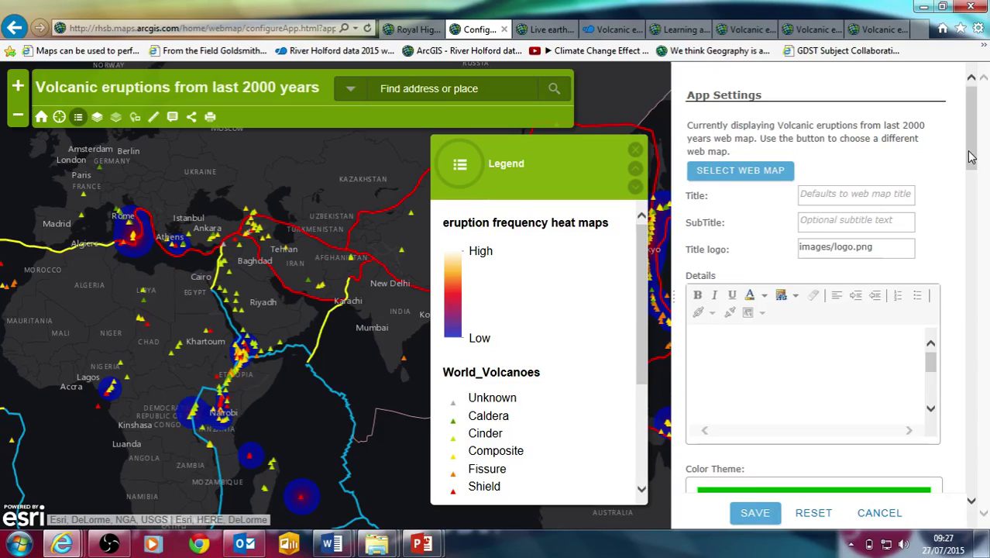
# - Enter title 'Test basic viewer app' and subtitle 'Test of the basic viewer app' in App Settings
pyautogui.moveTo(968, 151); pyautogui.dragTo(970, 88)
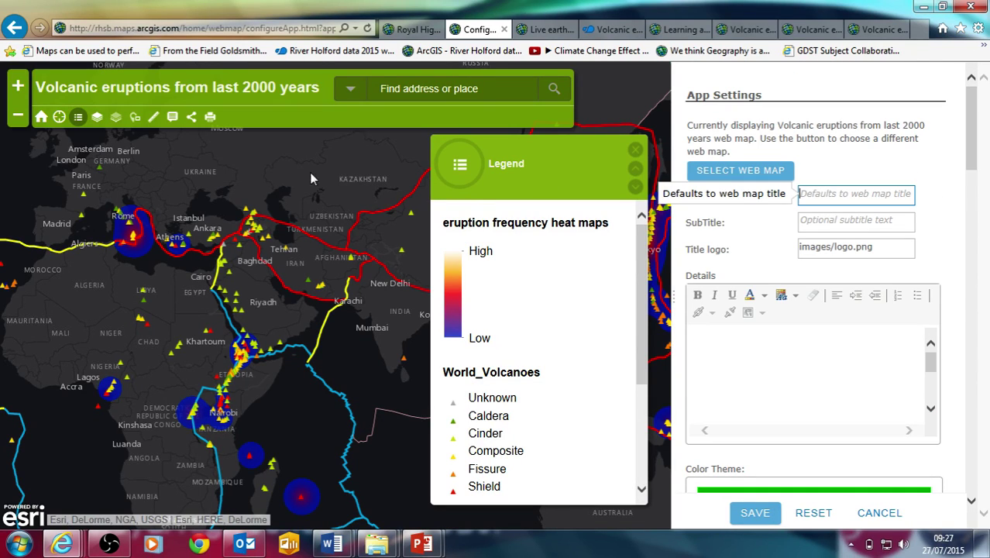
pyautogui.click(799, 196)
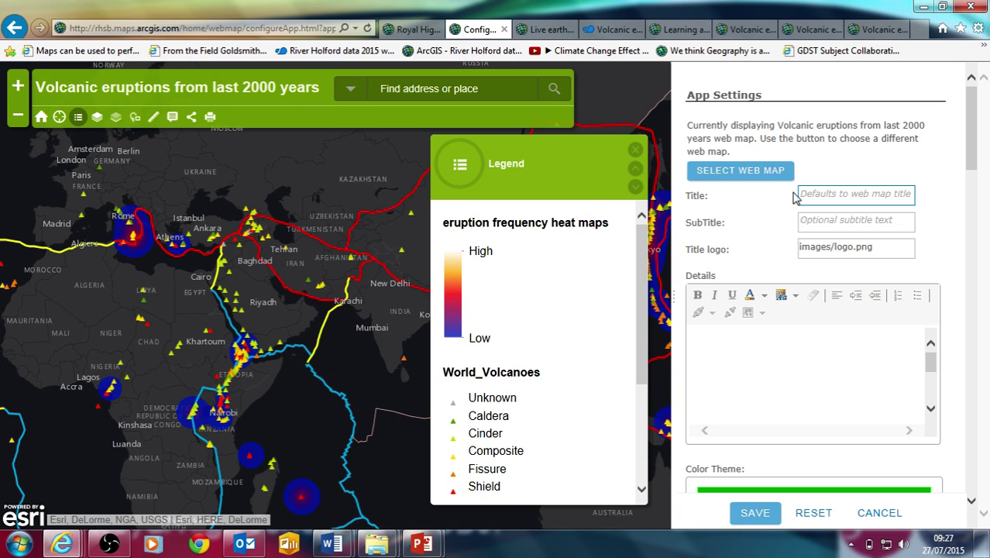
pyautogui.write('Test')
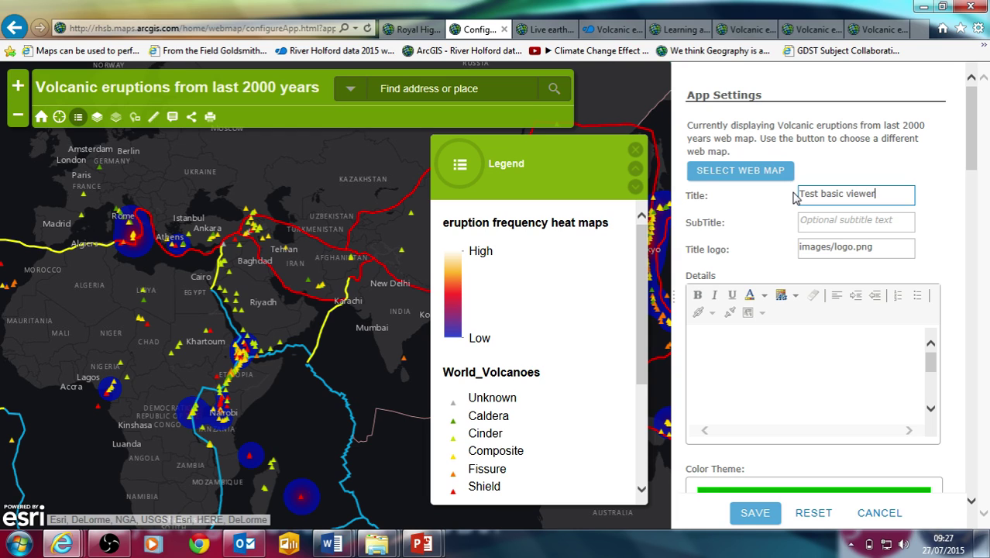
pyautogui.write('basic viewer app')
pyautogui.click(804, 220)
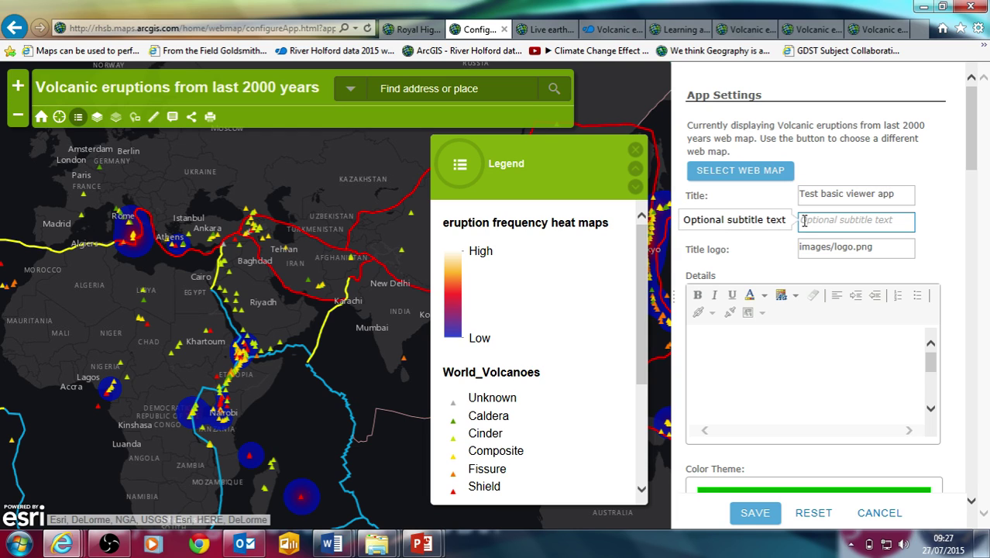
pyautogui.write('Test of the bas')
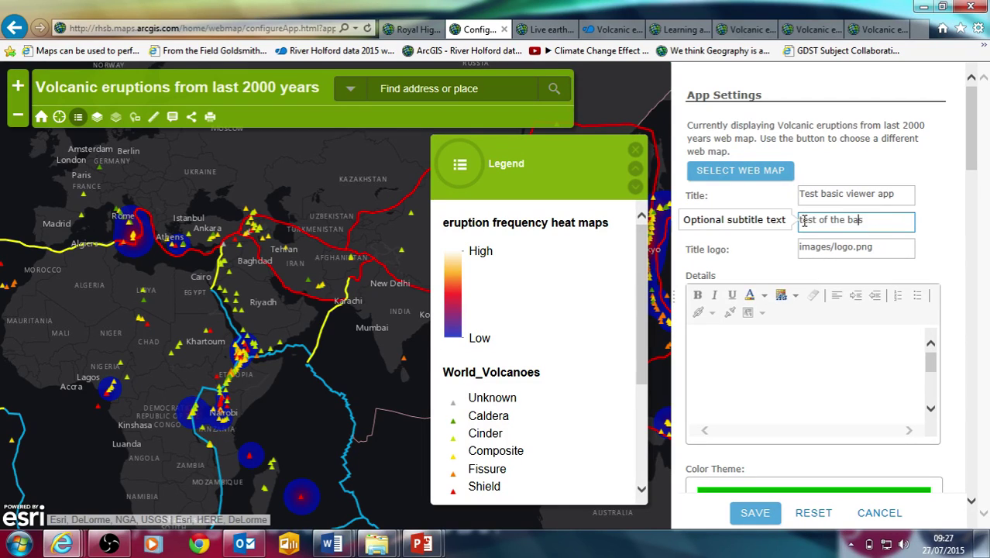
pyautogui.write('ic viewer app')
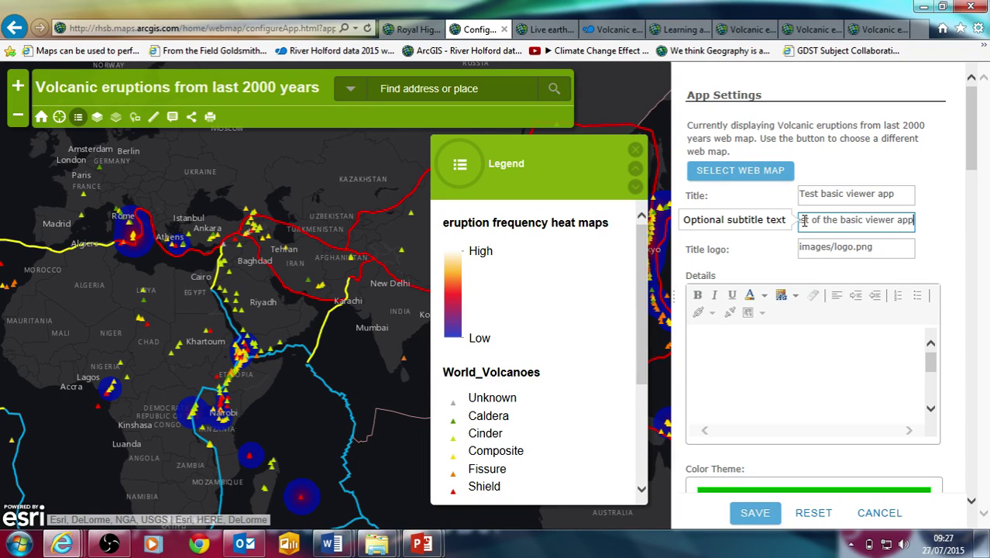
pyautogui.moveTo(975, 148); pyautogui.dragTo(958, 182)
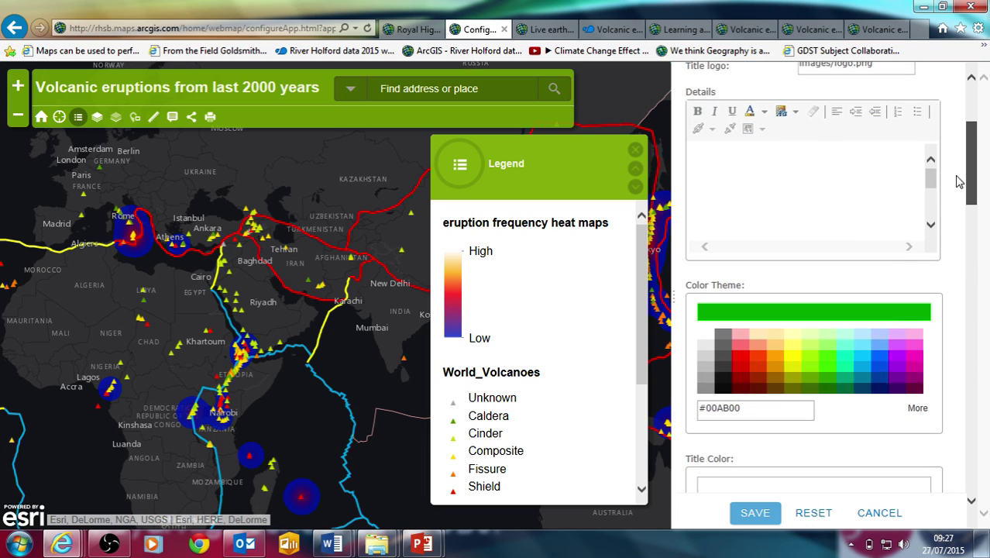
# - Enter 'this is a test' as the details panel text
pyautogui.click(783, 159)
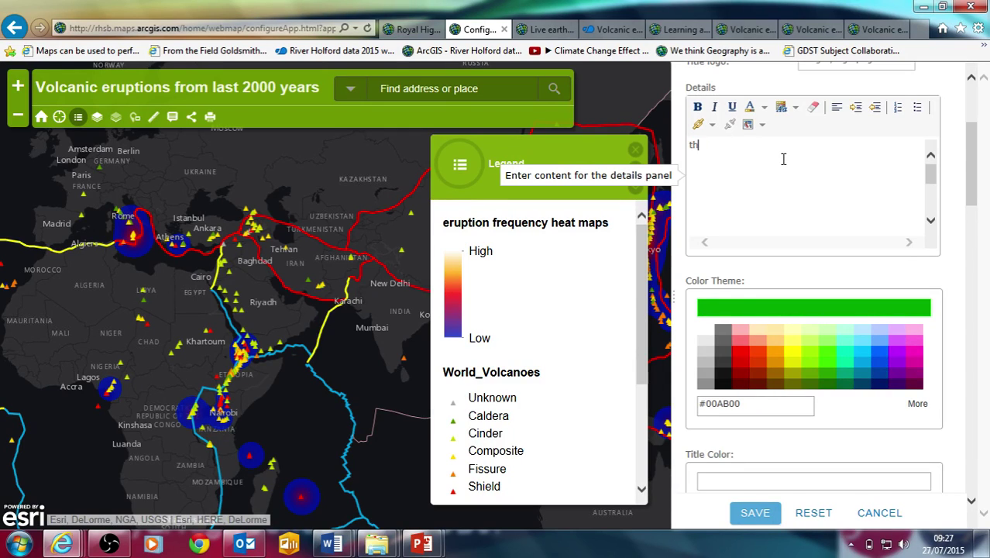
pyautogui.write('this is a test')
pyautogui.moveTo(973, 166); pyautogui.dragTo(970, 199)
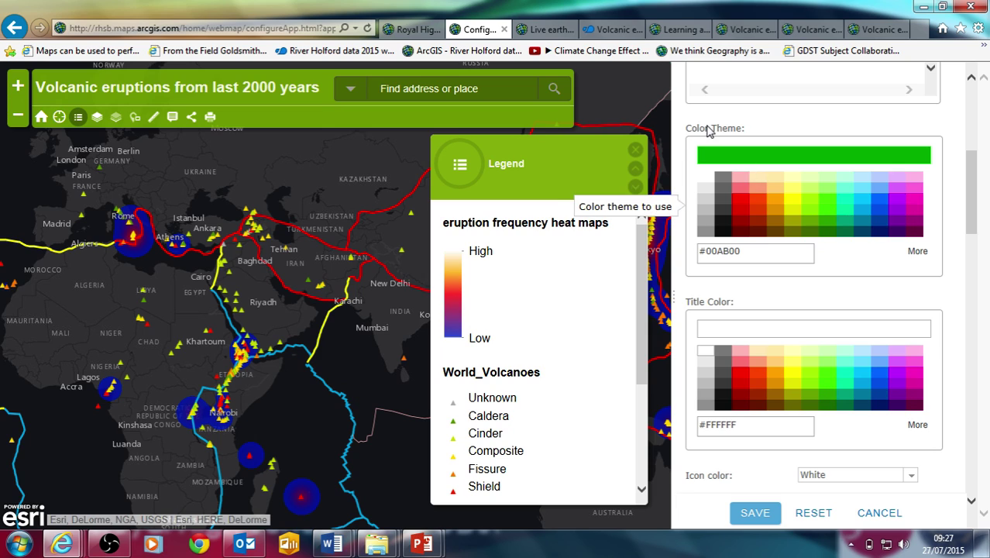
# - Apply a red colour theme with dark red (#A80000) title colour, scrolling down to Tools
pyautogui.click(745, 206)
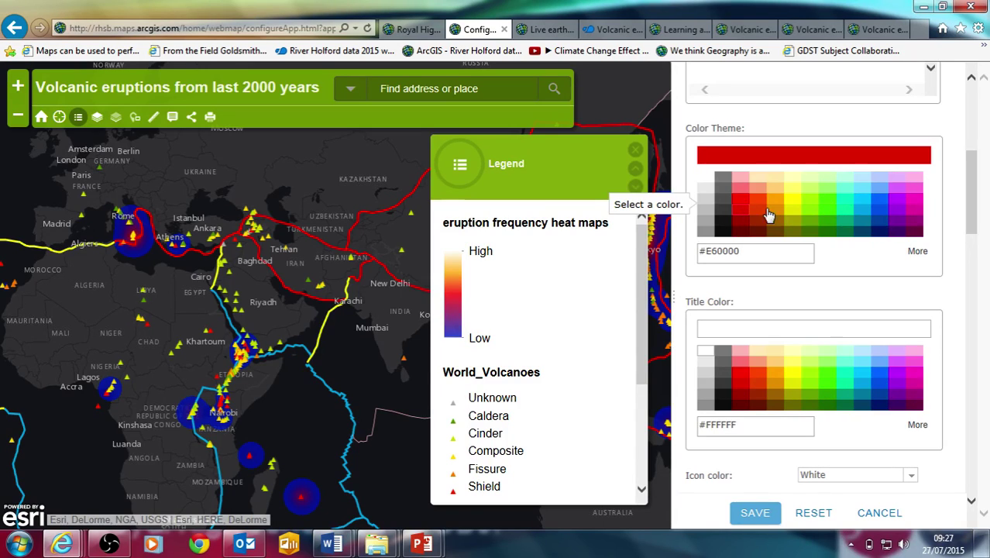
pyautogui.scroll(-3, 973, 208)
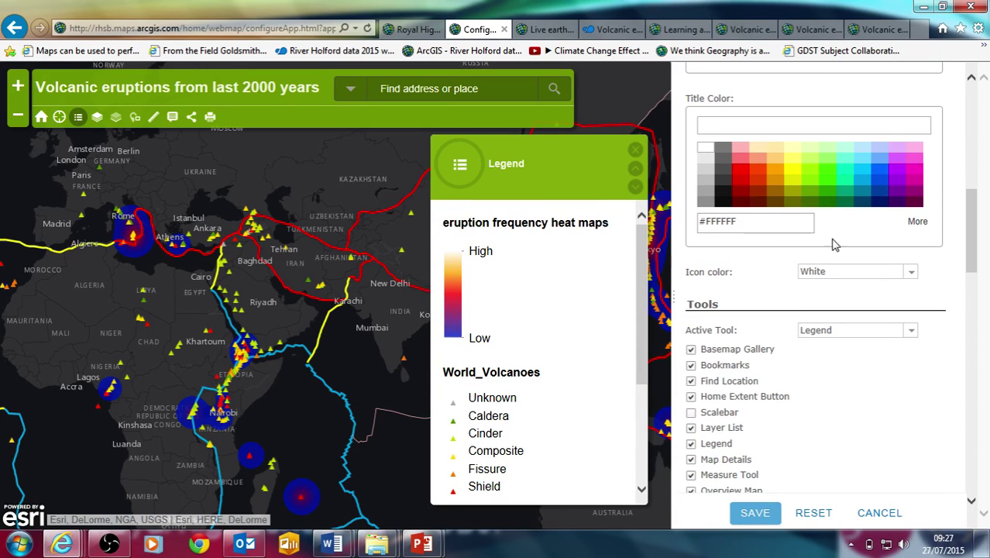
pyautogui.click(741, 193)
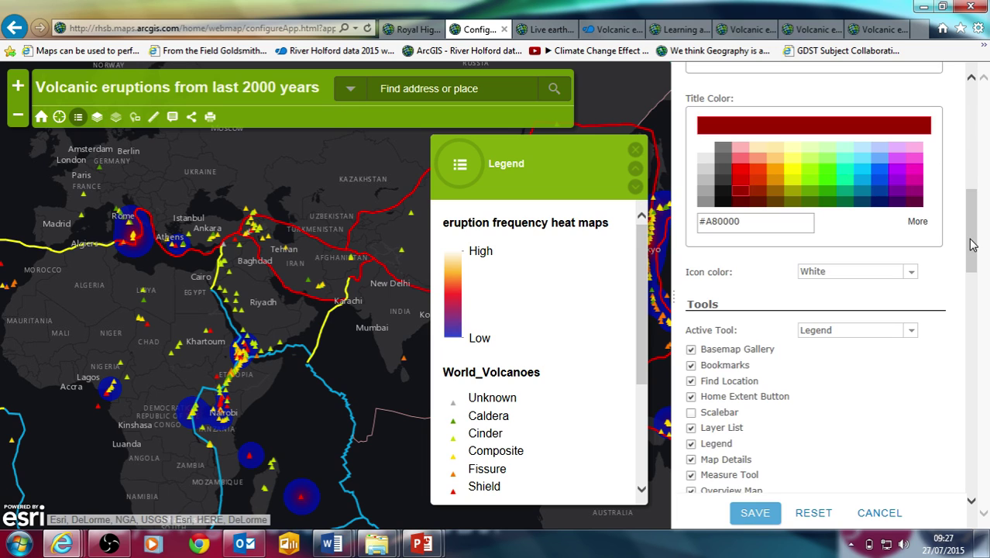
pyautogui.scroll(-1, 970, 255)
pyautogui.scroll(-2, 970, 265)
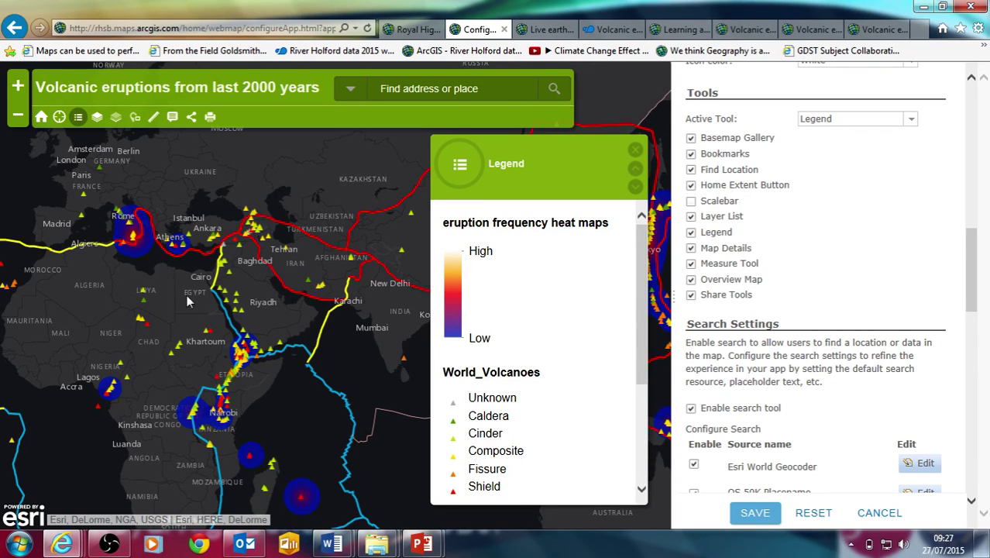
# - Enable the Scalebar tool and keep Legend as the startup active tool
pyautogui.click(691, 152)
pyautogui.click(690, 203)
pyautogui.click(914, 121)
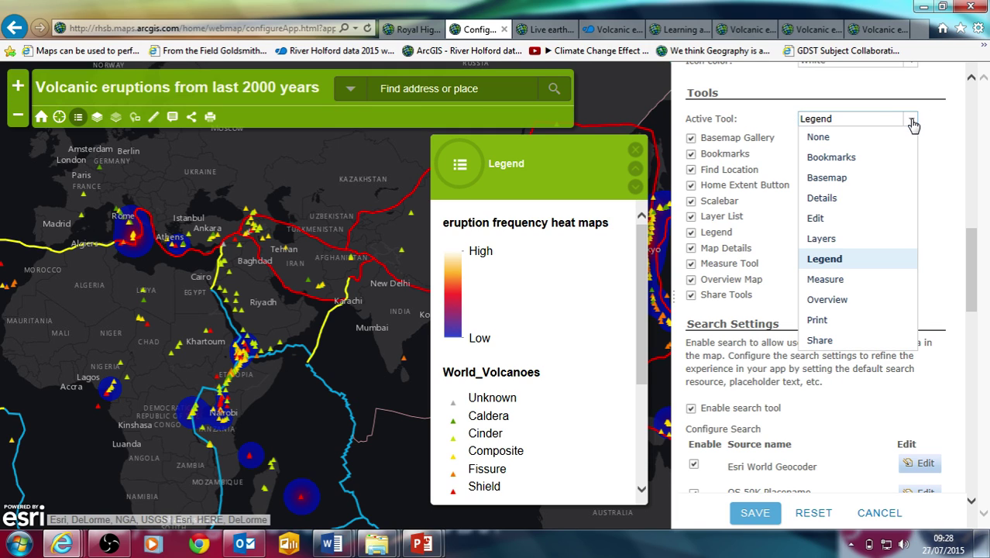
pyautogui.click(913, 122)
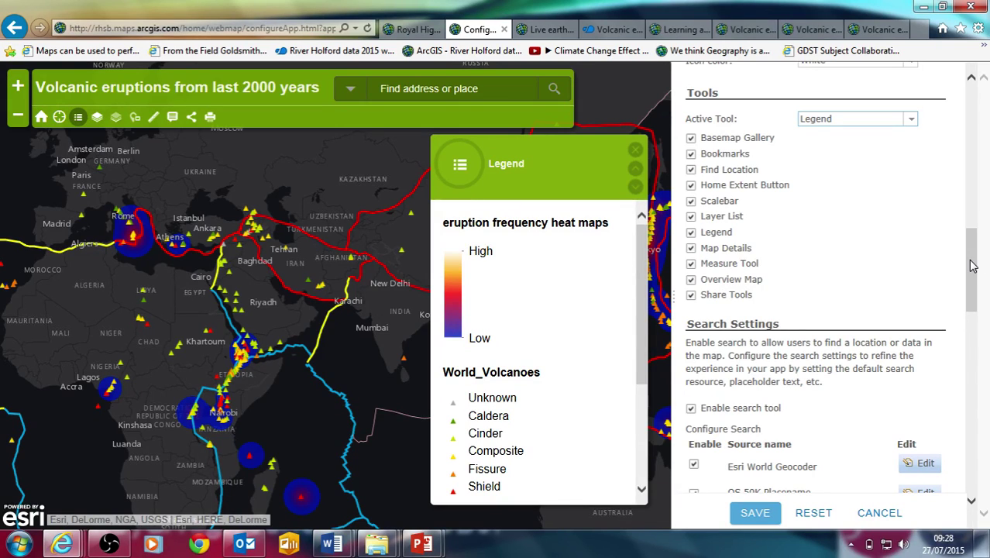
pyautogui.scroll(-3, 969, 275)
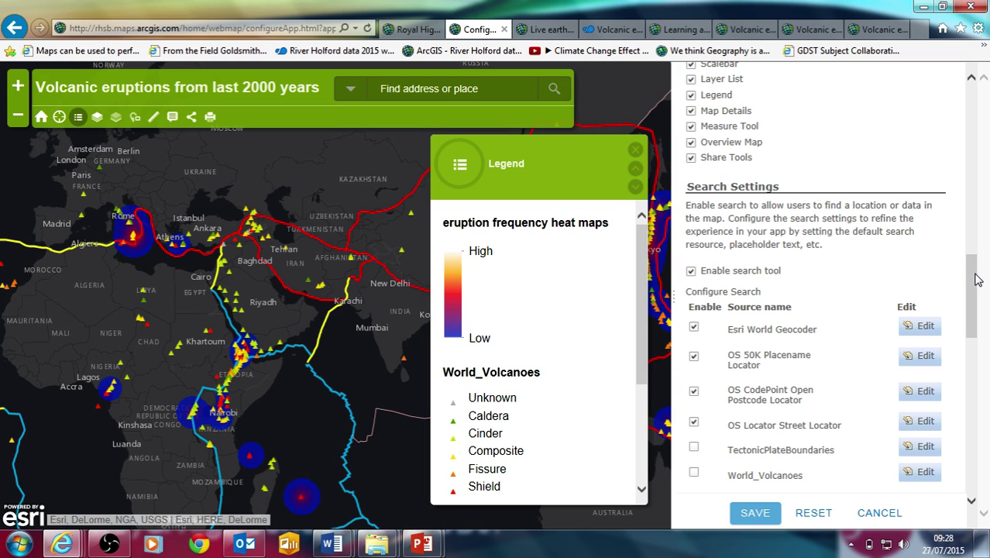
pyautogui.moveTo(978, 283); pyautogui.dragTo(983, 382)
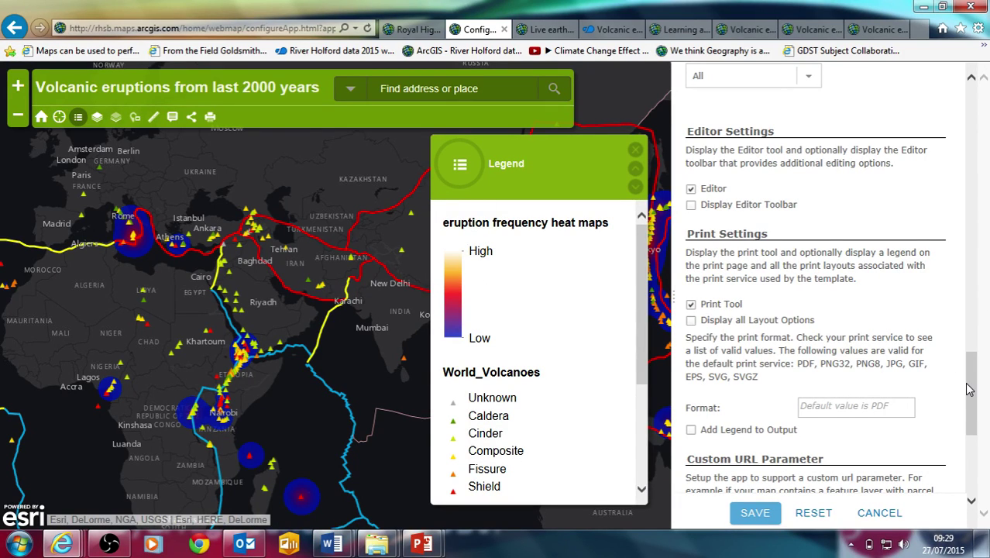
pyautogui.moveTo(971, 370); pyautogui.dragTo(974, 422)
pyautogui.scroll(-3, 975, 409)
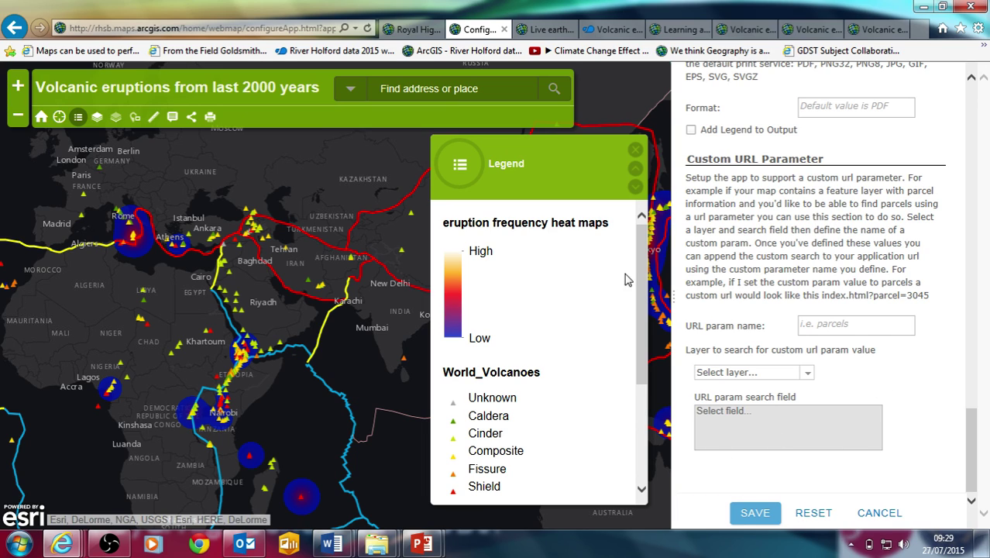
# - Save the red-themed app, then in its preview show VEI and hide the heat maps and World Volcanoes
pyautogui.click(763, 513)
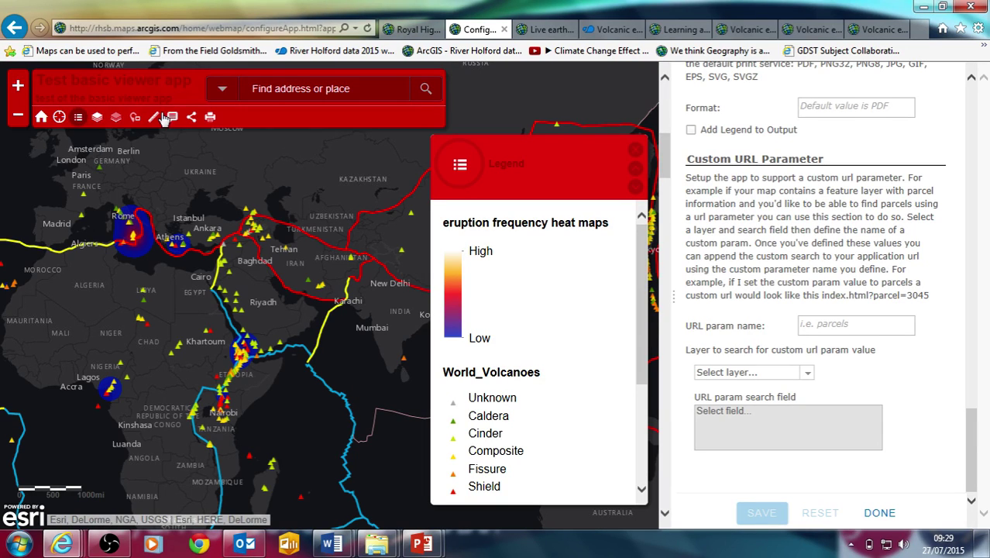
pyautogui.click(98, 118)
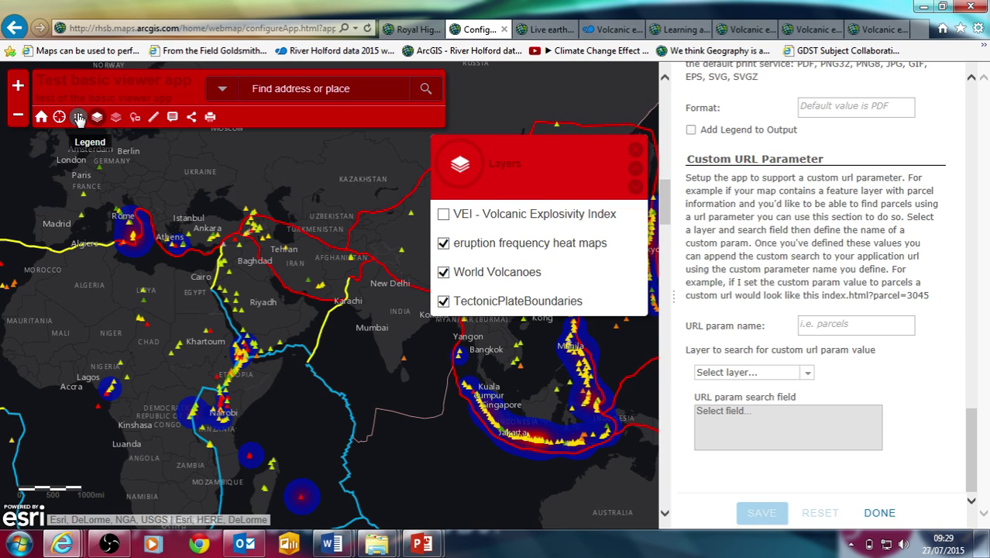
pyautogui.click(443, 214)
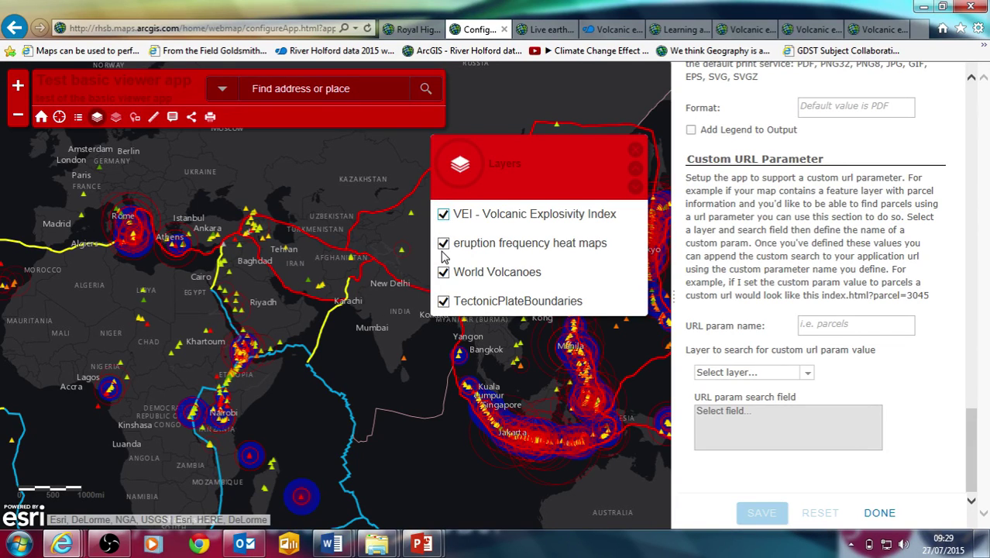
pyautogui.click(443, 245)
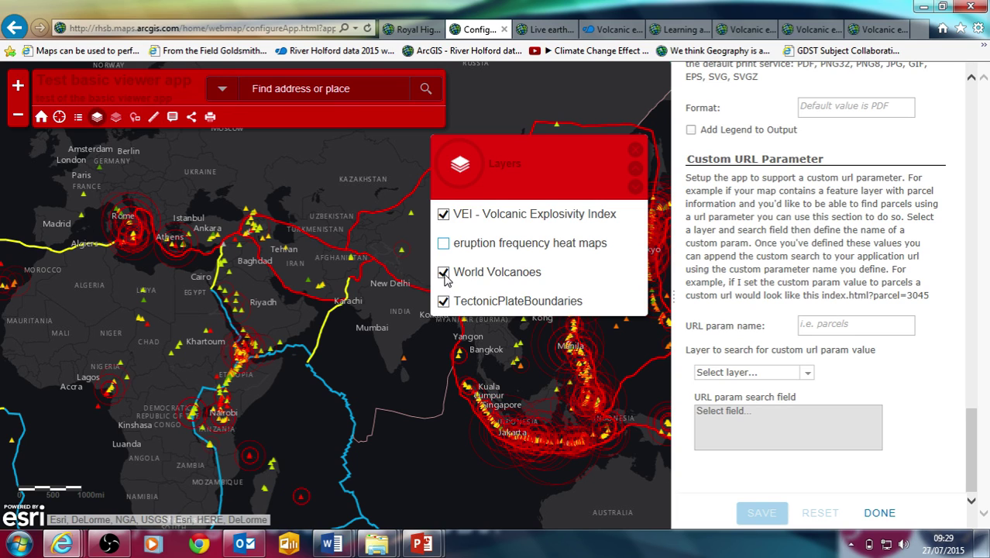
pyautogui.click(443, 274)
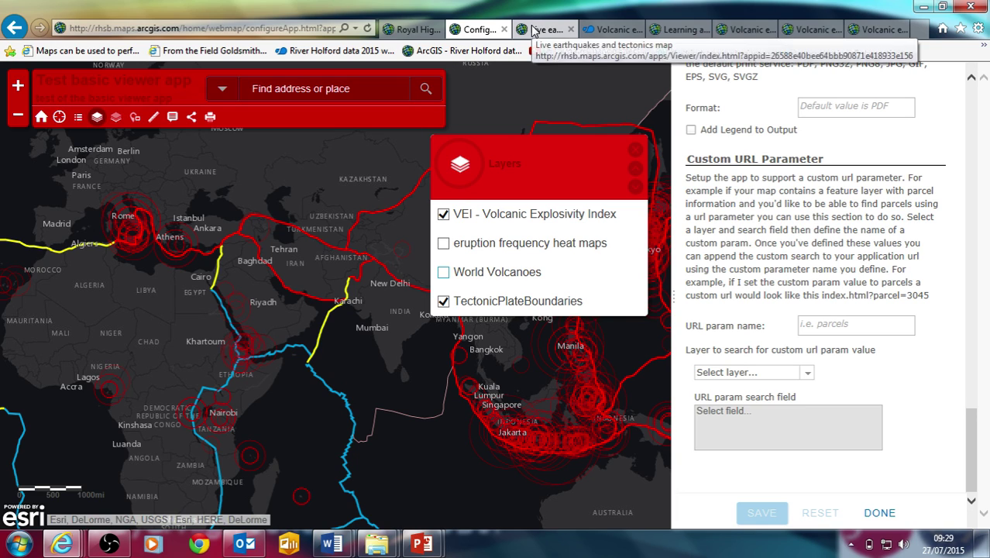
# - Compare the volcanic eruptions and Live earthquakes web maps, then finish the app configuration
pyautogui.click(802, 30)
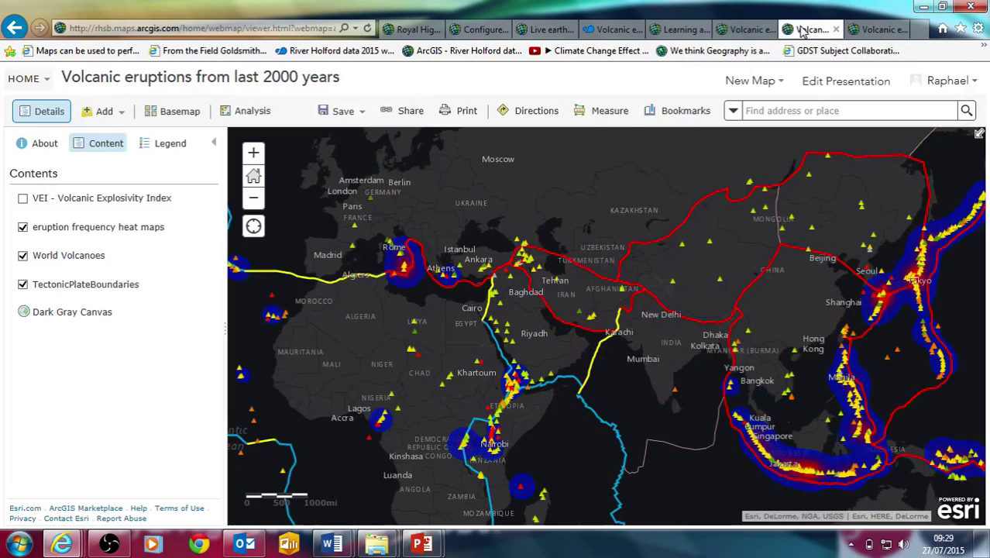
pyautogui.click(541, 30)
pyautogui.click(480, 29)
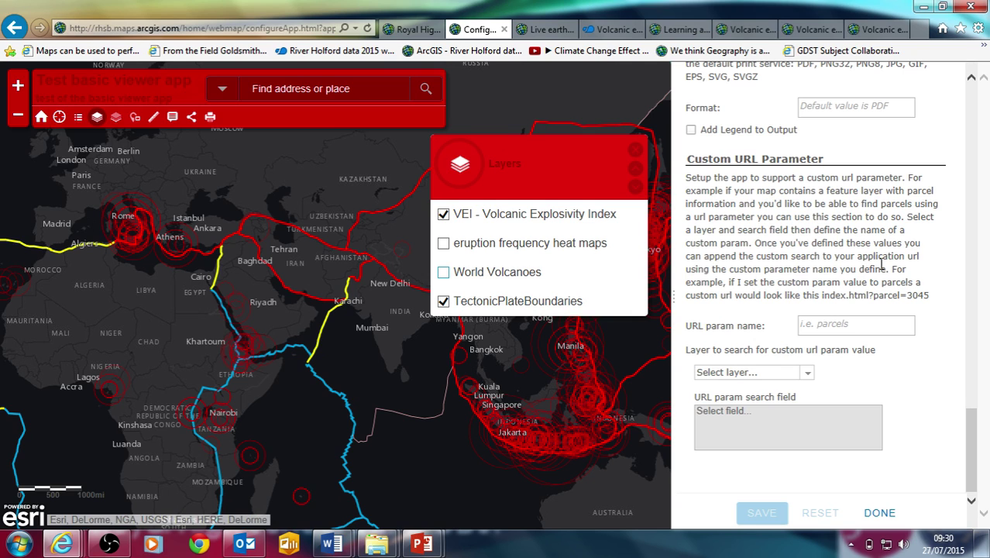
pyautogui.moveTo(967, 467); pyautogui.dragTo(984, 513)
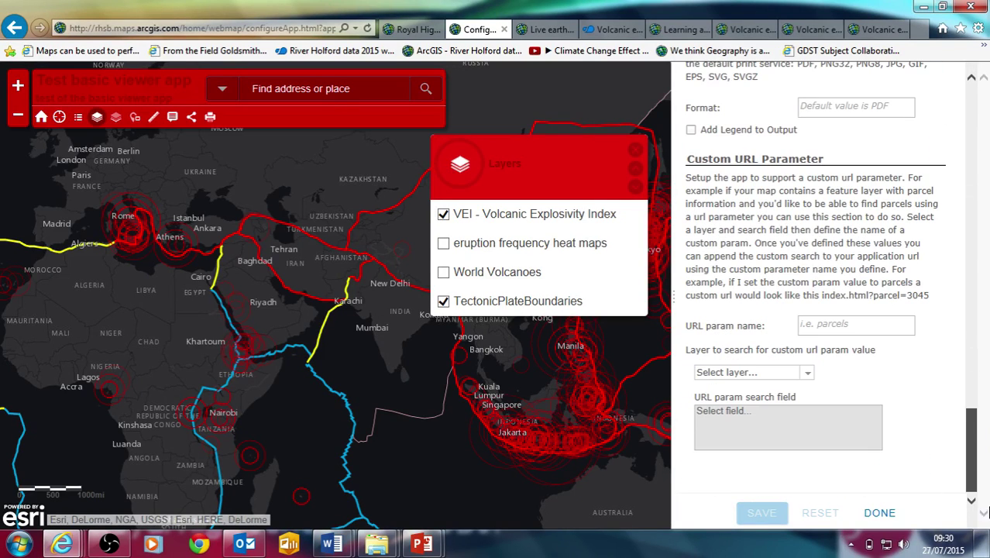
pyautogui.click(884, 513)
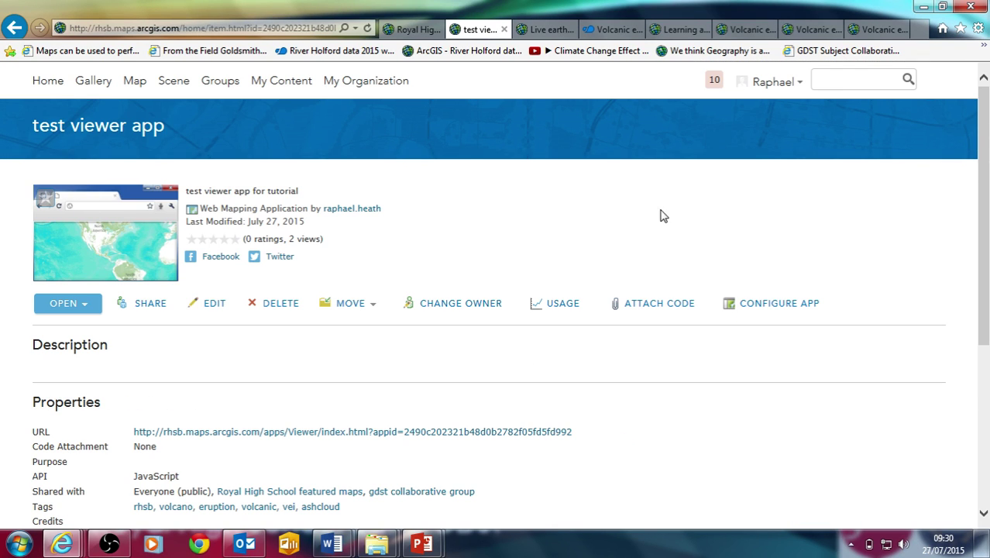
# - Confirm the test viewer app's sharing settings unchanged, then launch the app from its thumbnail
pyautogui.click(155, 304)
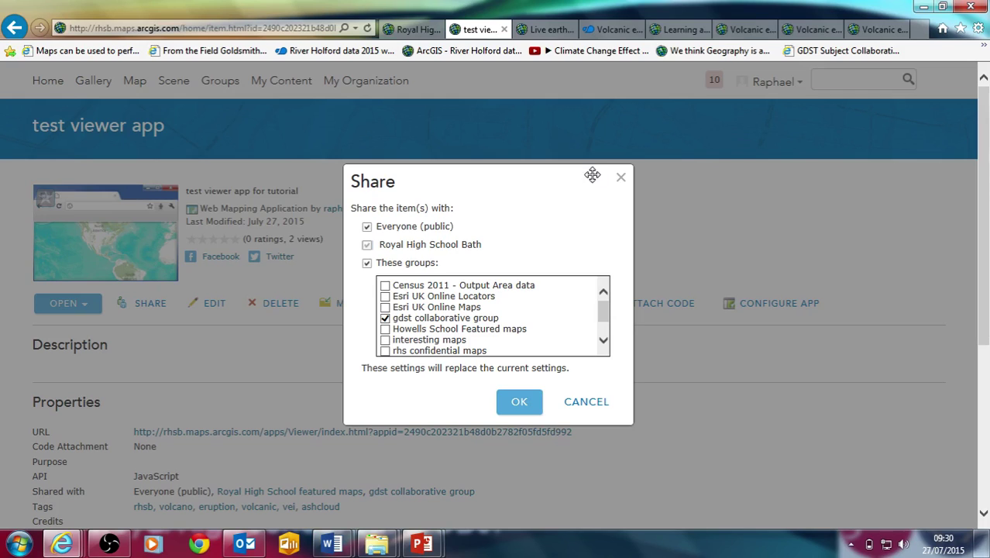
pyautogui.click(621, 179)
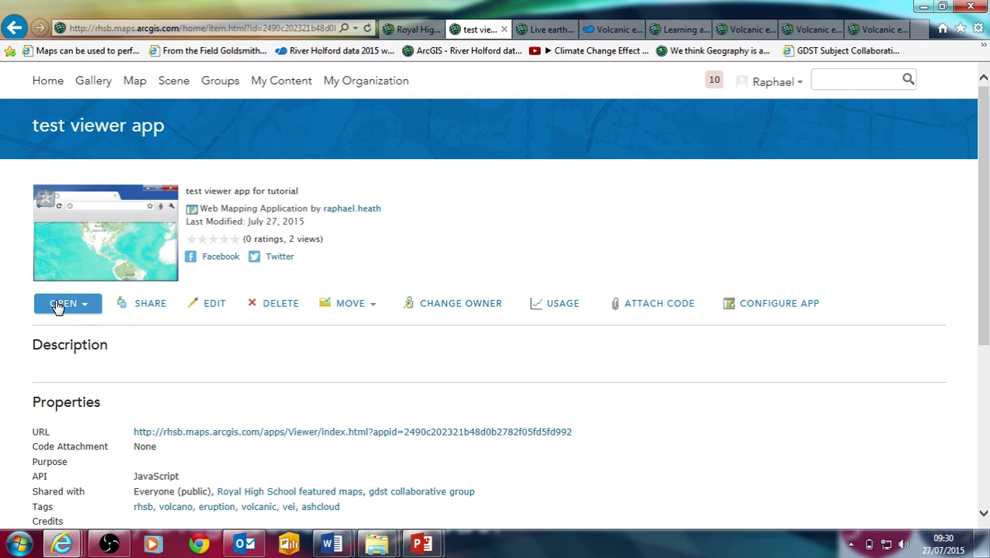
pyautogui.click(79, 263)
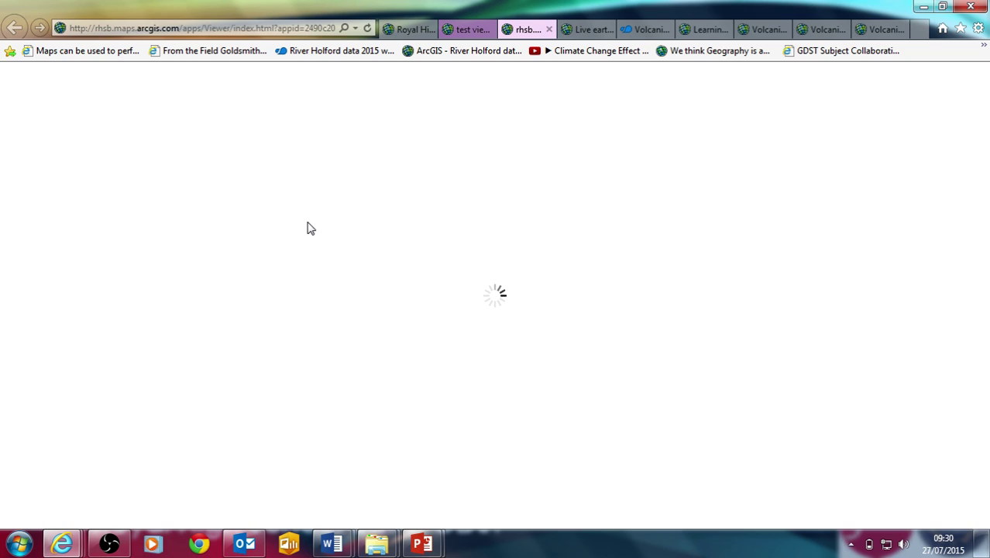
# - Select the app's web address and bring up its sharing options
pyautogui.click(177, 28)
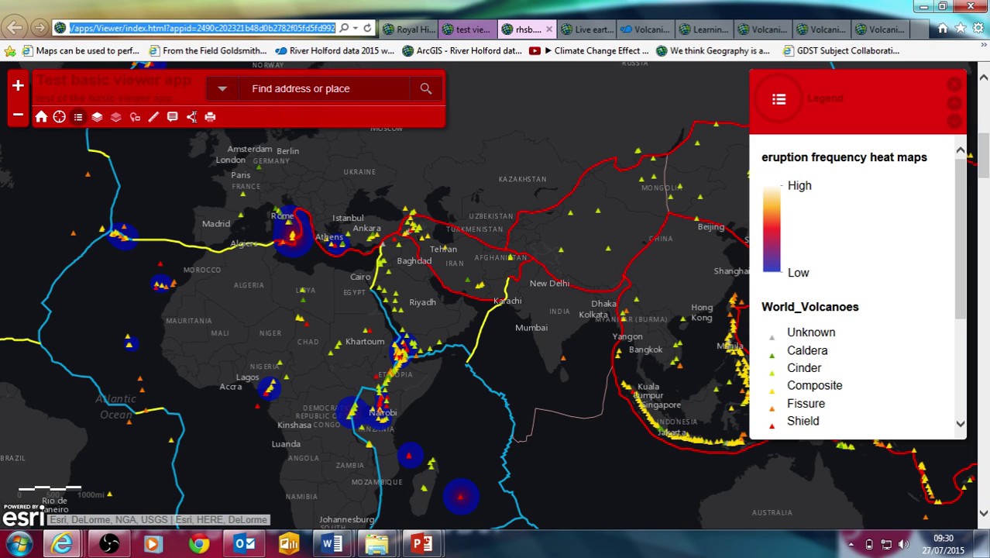
pyautogui.click(192, 116)
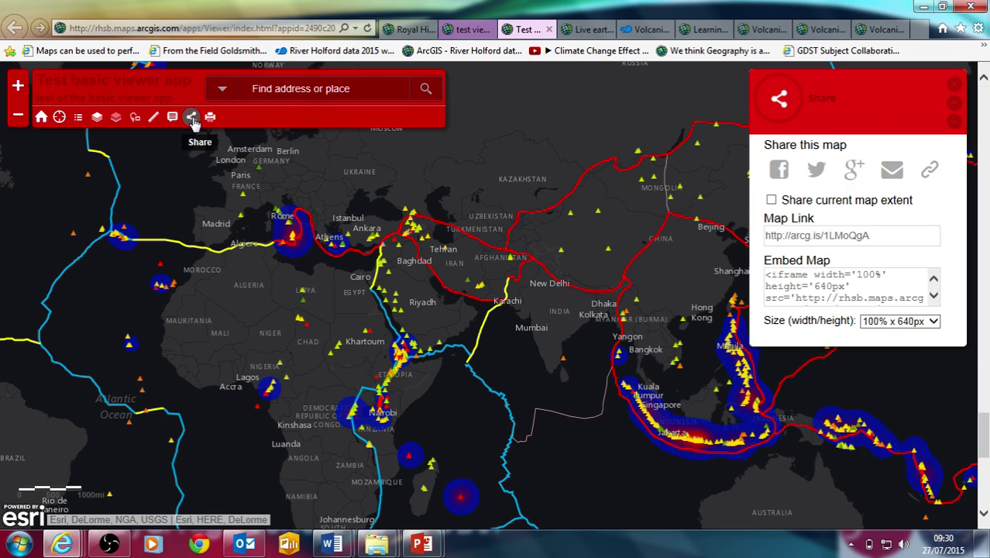
pyautogui.click(191, 116)
pyautogui.click(191, 117)
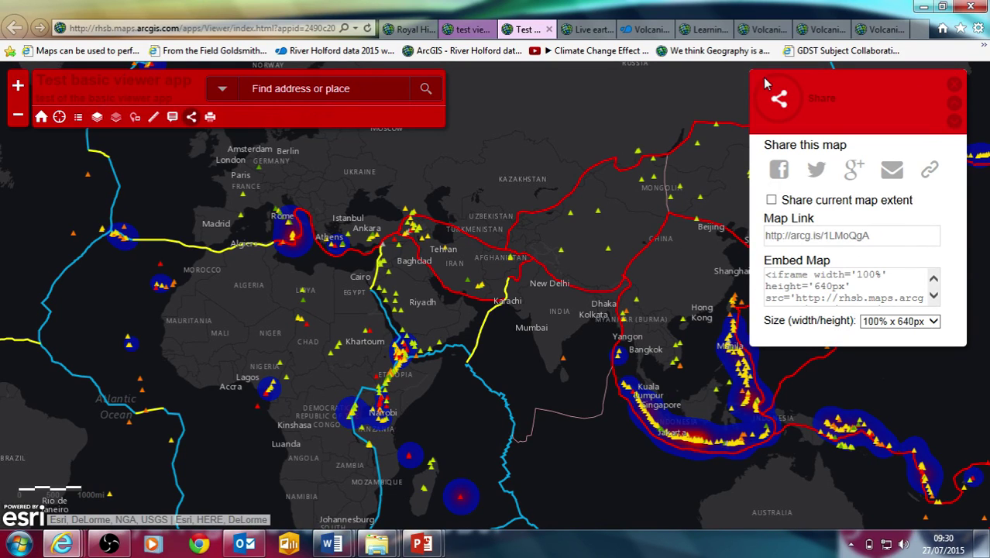
# - Hide the eruption frequency heat maps layer and view the map legend
pyautogui.click(98, 117)
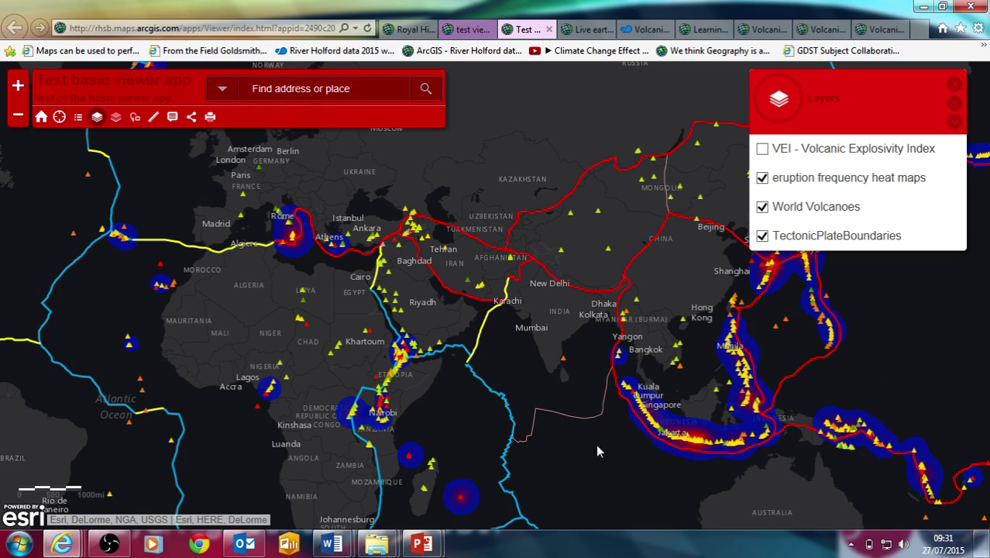
pyautogui.click(763, 179)
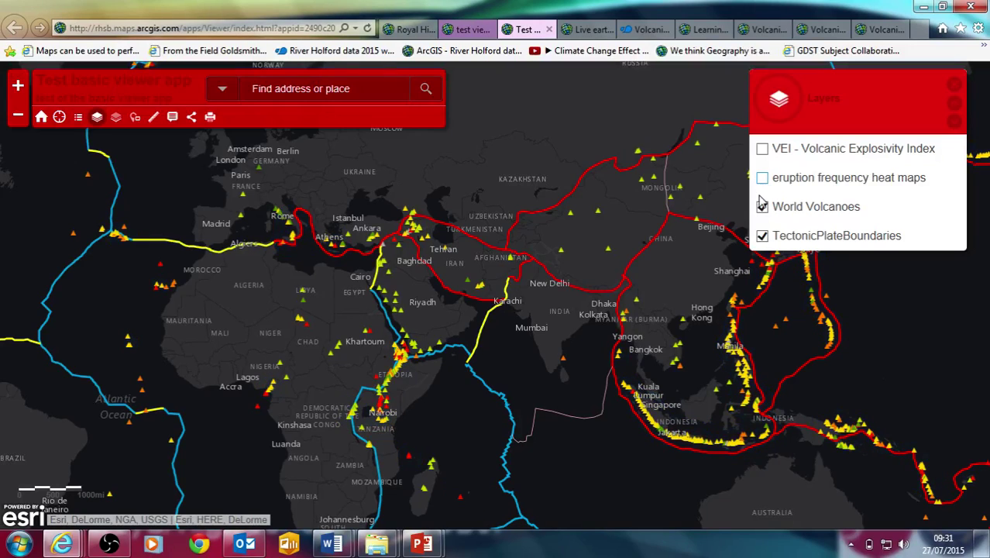
pyautogui.click(79, 118)
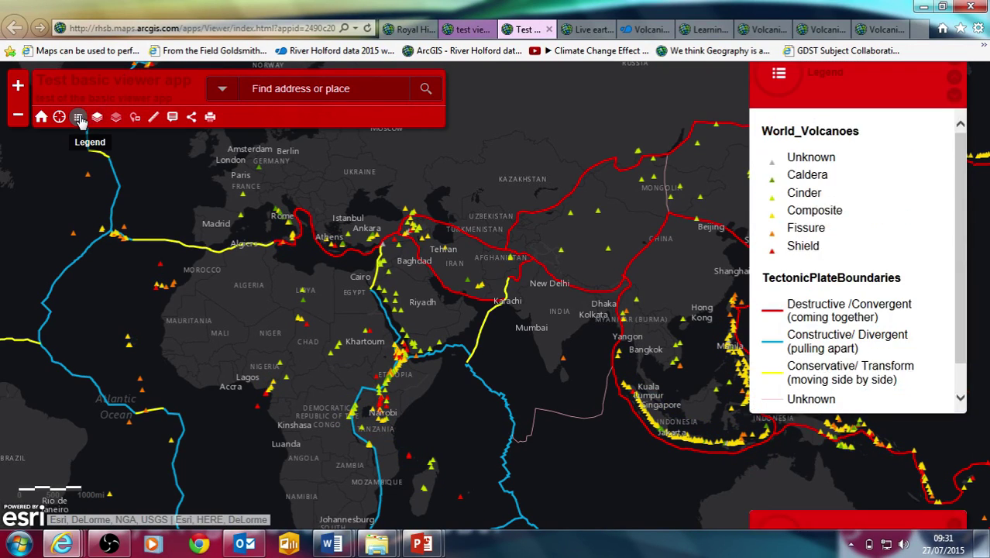
# - Measure a distance in miles from Tibet via northern Myanmar to Kuala Lumpur: 2,931.9 miles
pyautogui.click(153, 117)
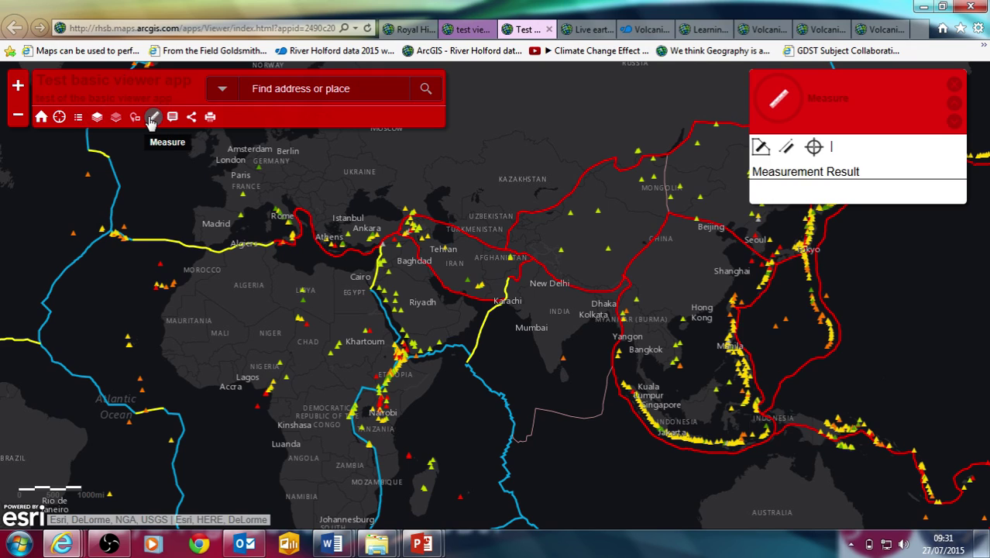
pyautogui.click(786, 146)
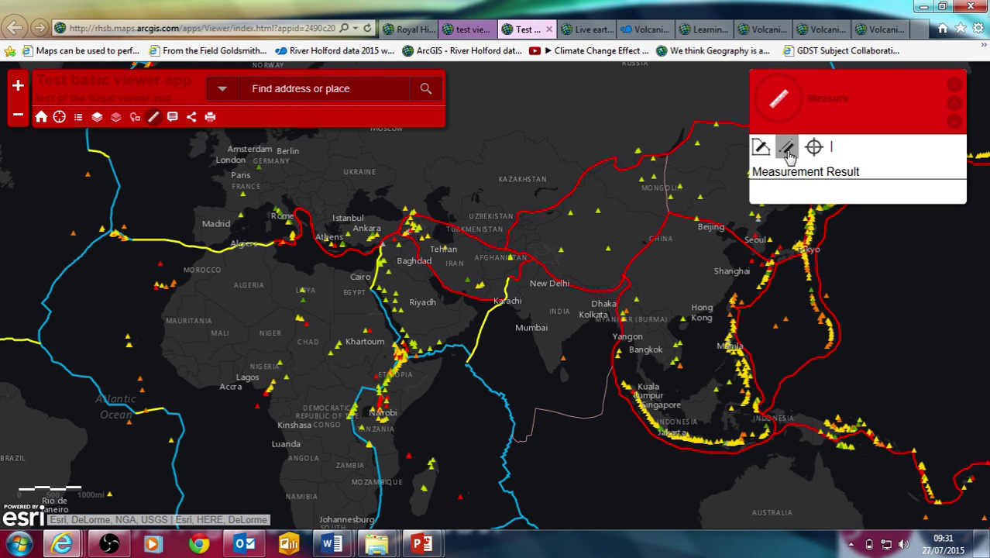
pyautogui.click(587, 259)
pyautogui.click(655, 303)
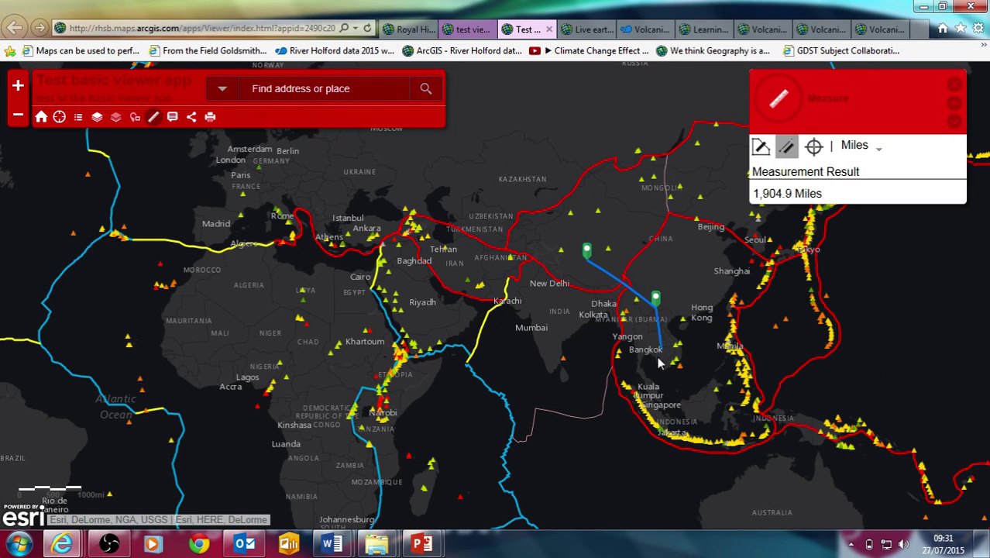
pyautogui.click(638, 390)
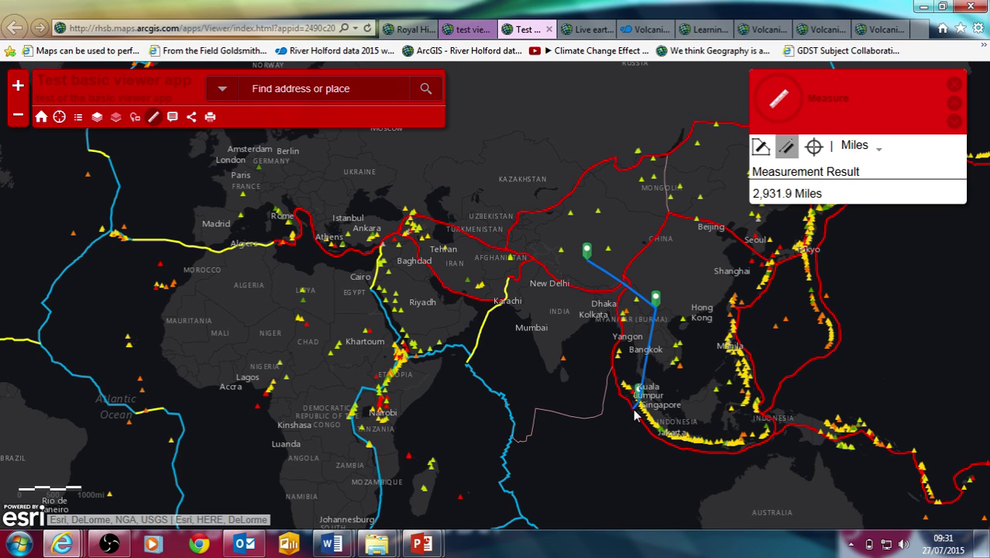